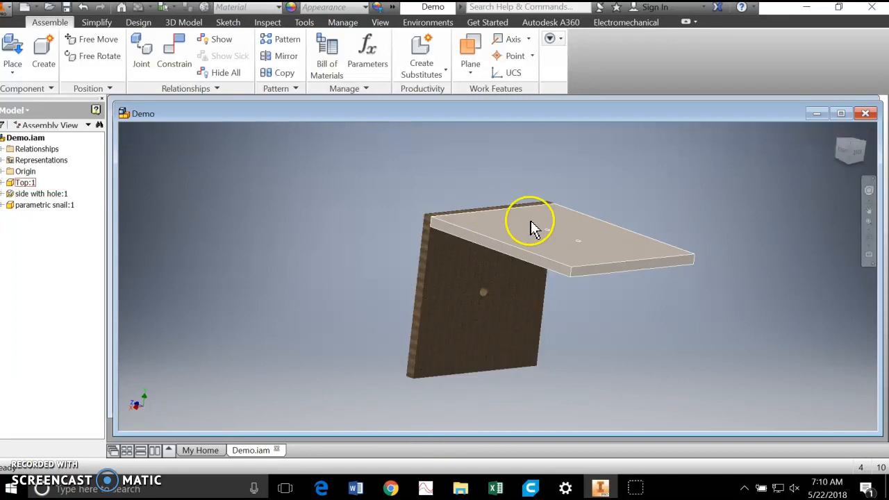
Place one Axle and Handle Assembly from the Unit 8 Parametrics folder in the open space beside the wooden frame.
left_click(12, 48)
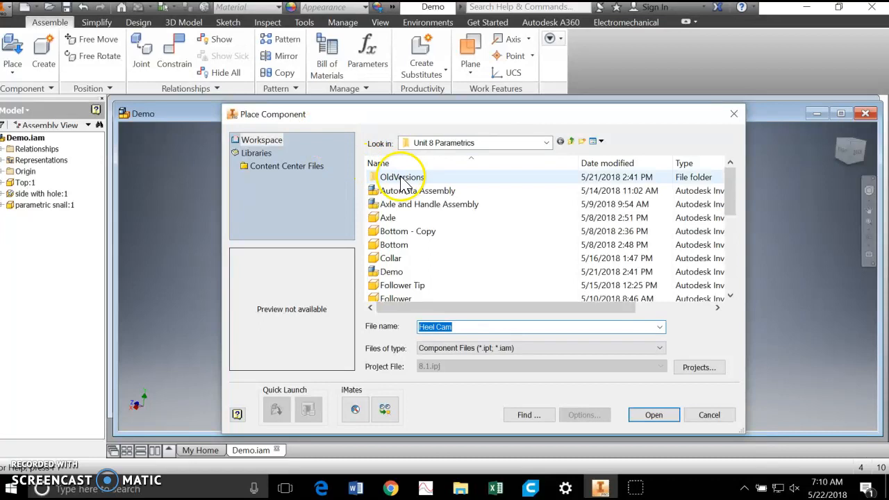
left_click(402, 206)
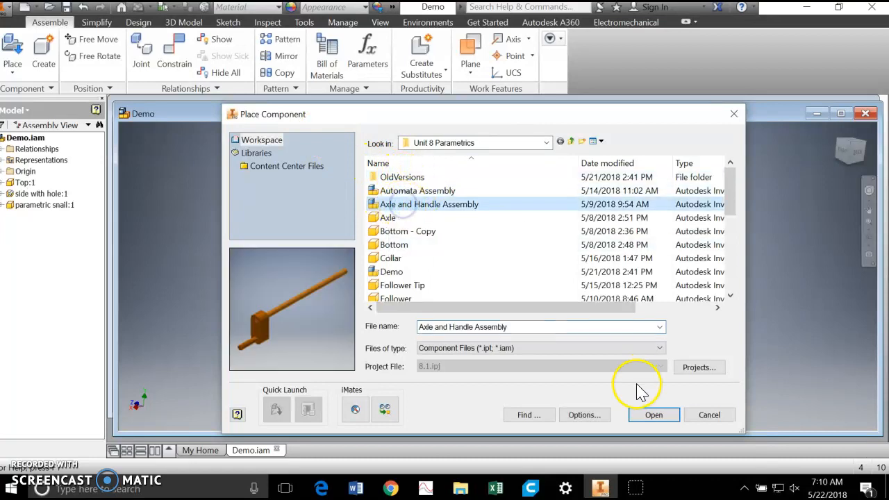
left_click(654, 414)
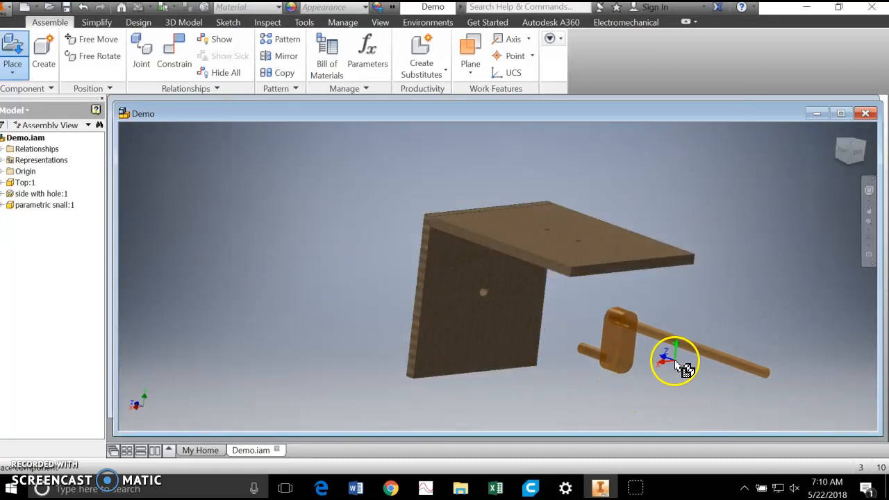
left_click(690, 368)
left_click(687, 364)
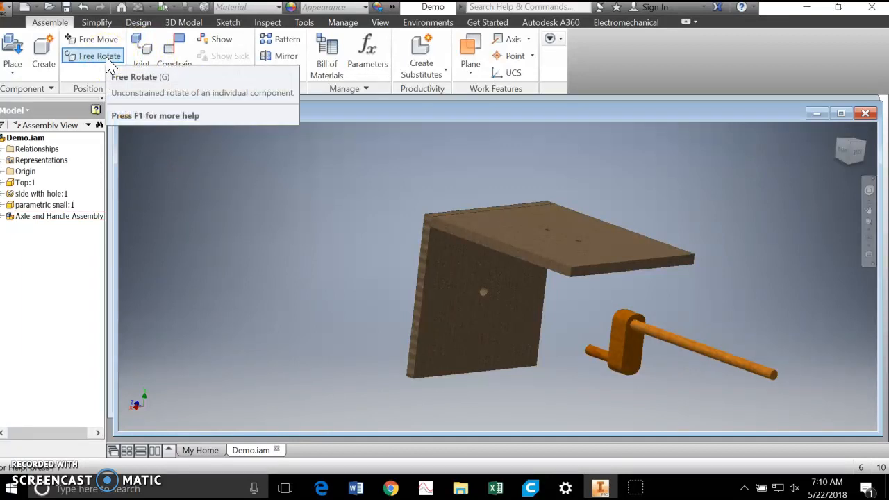
left_click(238, 325)
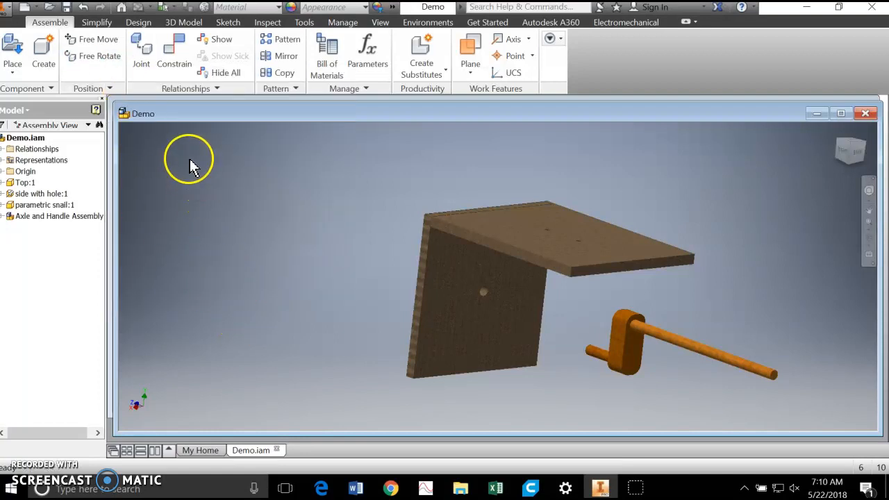
Free-rotate the axle and handle assembly so the bare axle end points toward the side panel's hole and the crank faces outward.
left_click(97, 56)
left_click(732, 366)
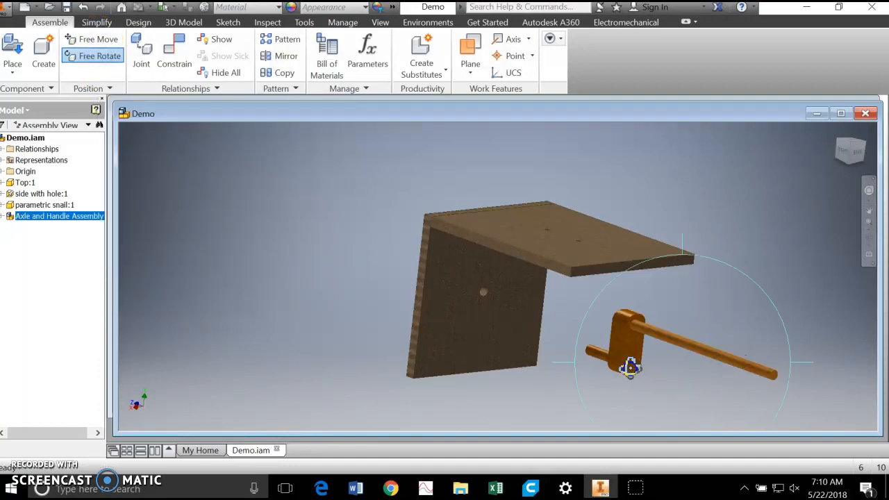
left_click_drag(518, 246, 678, 398)
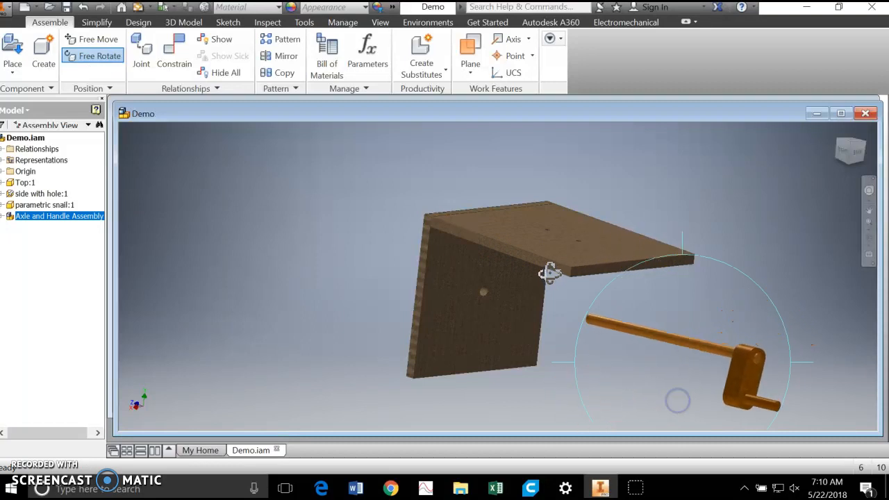
key("Escape")
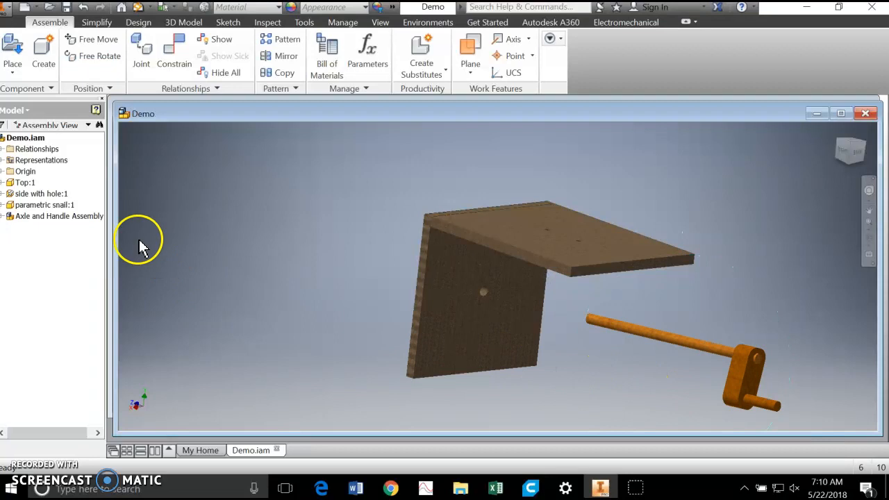
Apply a mate constraint between the axle's centreline and the centreline of the hole in the side panel.
left_click(176, 58)
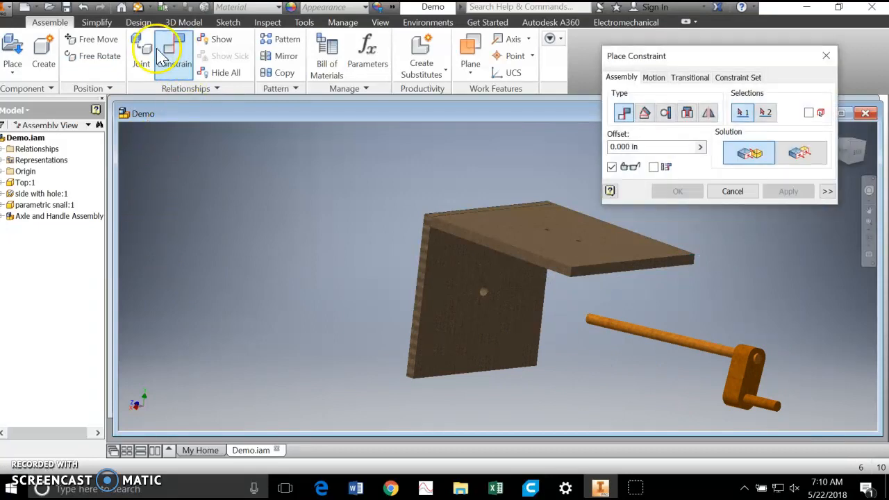
left_click(674, 345)
scroll(493, 341, "up", 3)
scroll(493, 341, "down", 8)
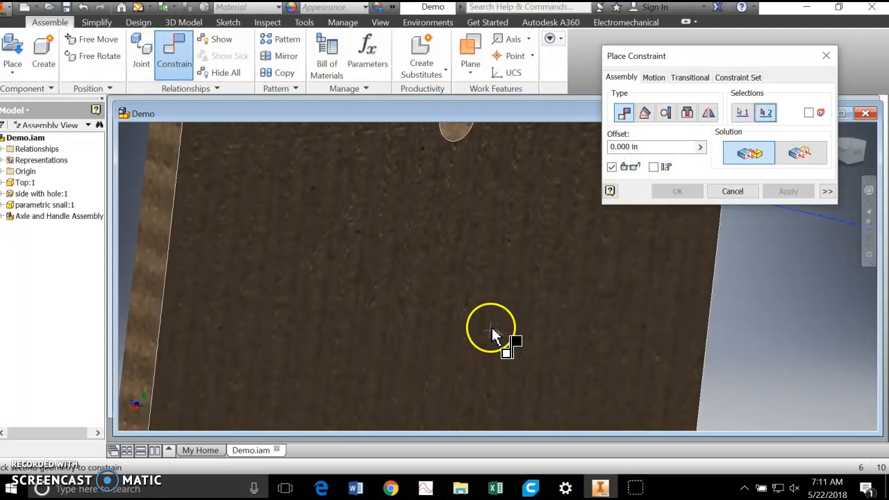
scroll(492, 335, "up", 4)
left_click(471, 207)
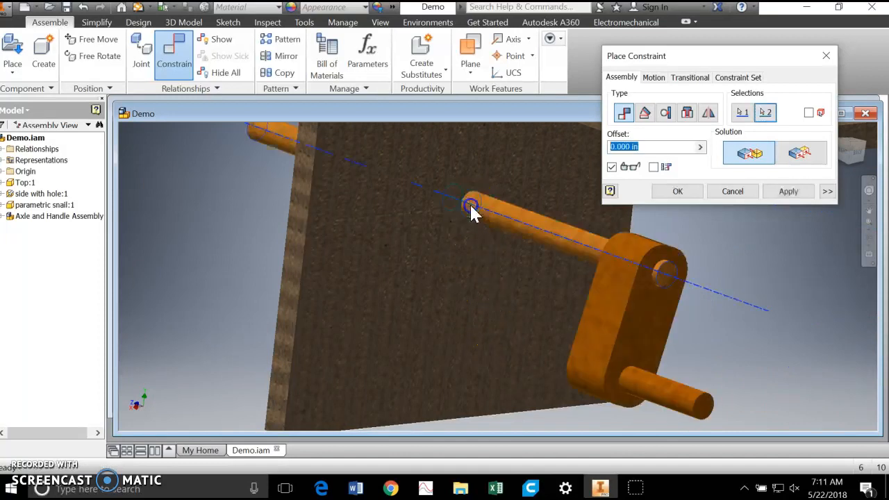
left_click(792, 193)
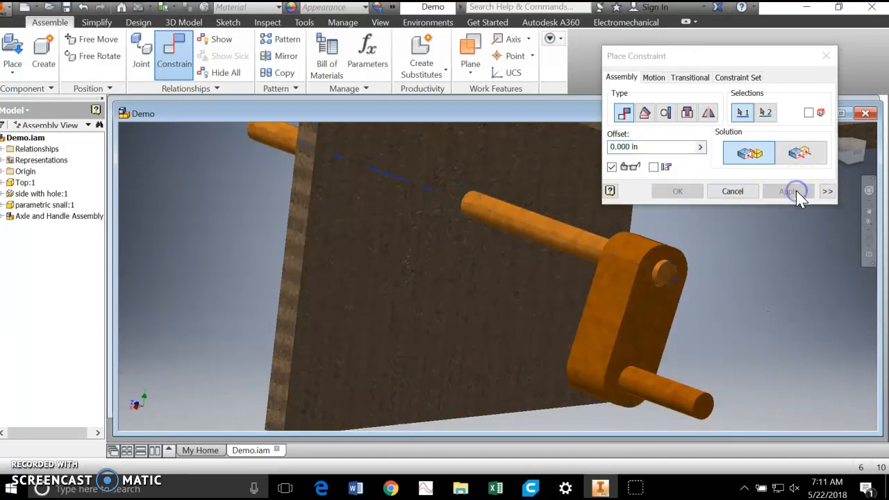
Slide the axle through the side panel and apply a flush constraint between its end face and the panel's outer face.
left_click(532, 238)
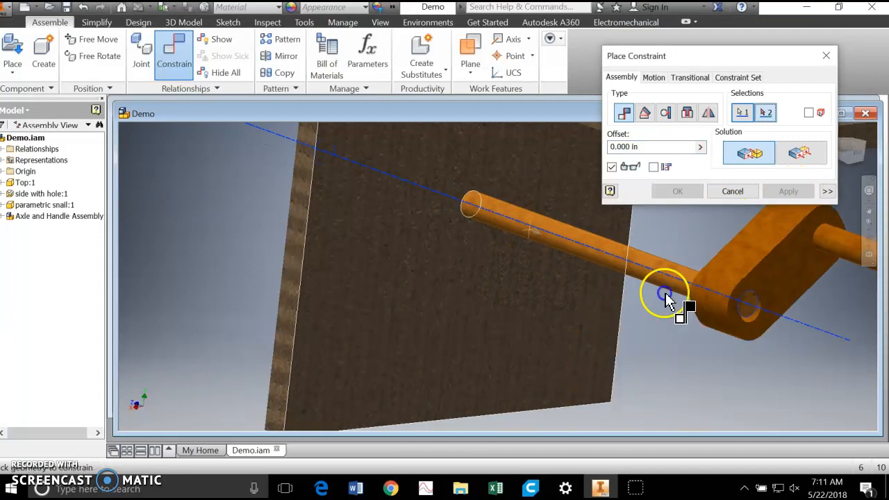
left_click_drag(567, 260, 557, 305)
middle_click_drag(216, 334, 600, 423, "shift")
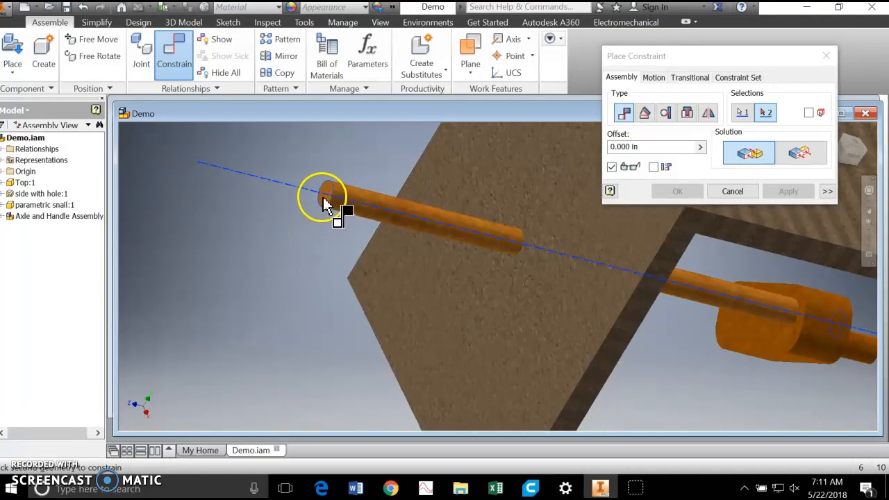
left_click(800, 152)
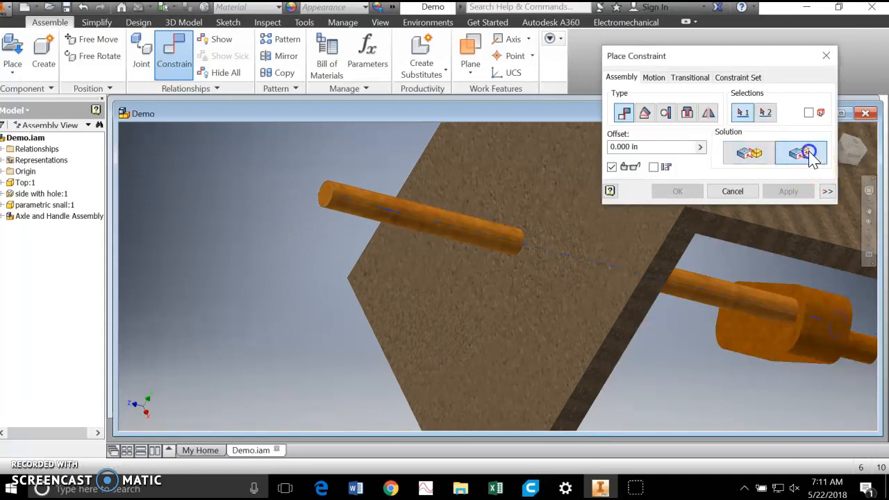
left_click(336, 208)
left_click(471, 325)
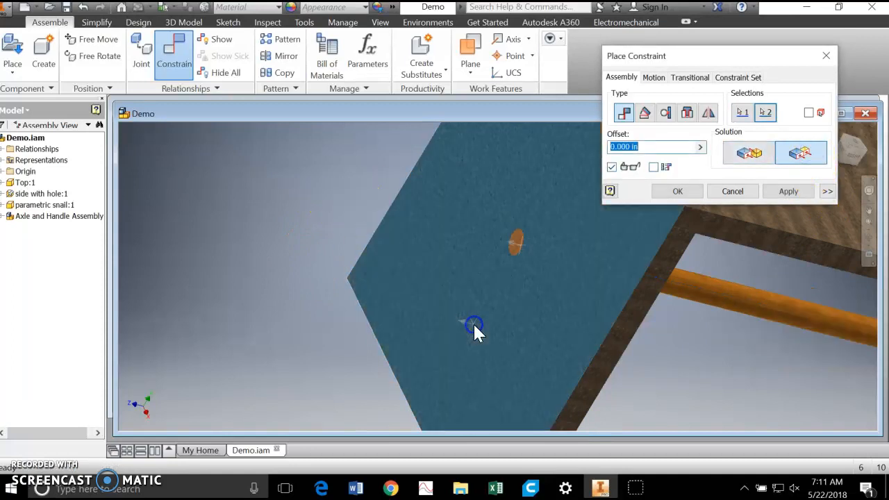
left_click(797, 197)
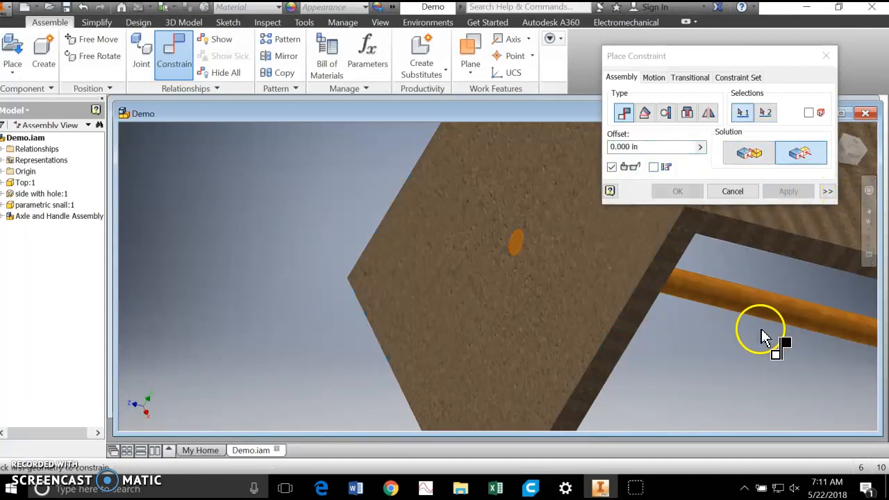
left_click(732, 192)
View the whole frame and move the crank handle to check how the constrained axle behaves.
scroll(750, 396, "down", 4)
middle_click_drag(735, 375, 696, 367)
left_click_drag(663, 390, 635, 363)
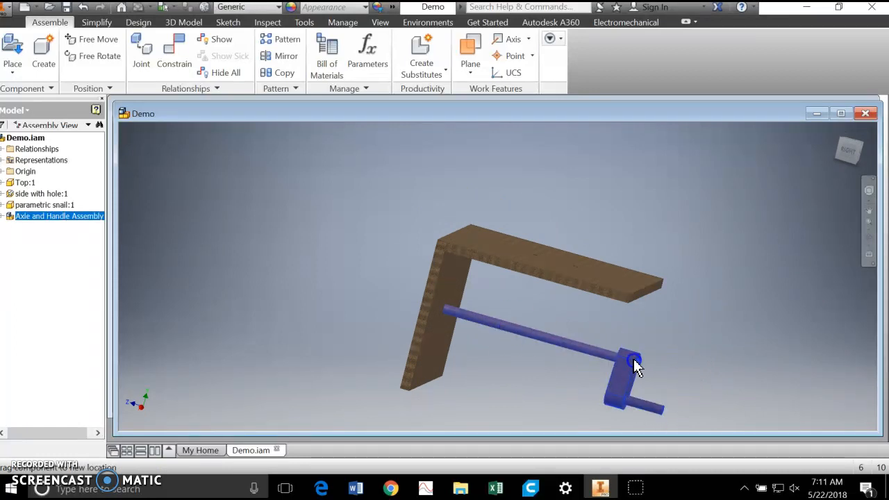
left_click(714, 336)
left_click(251, 207)
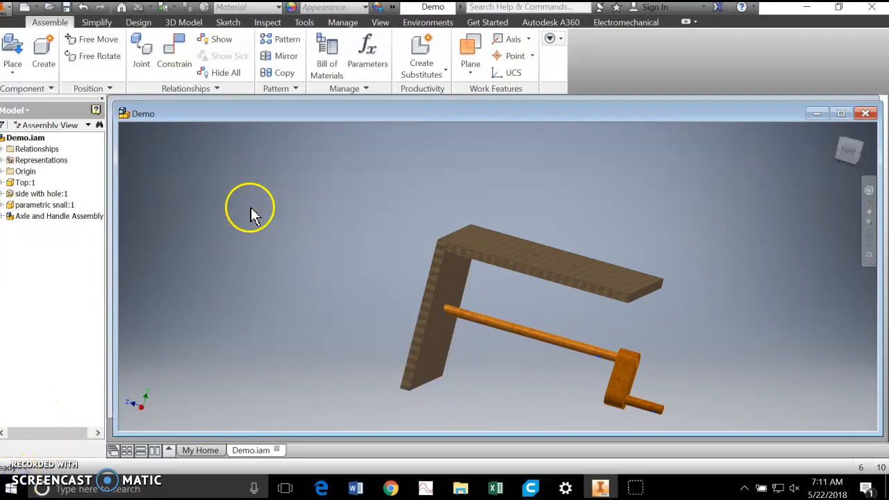
Place one Follower part from the Unit 8 Parametrics folder in the open space beside the frame.
left_click(11, 55)
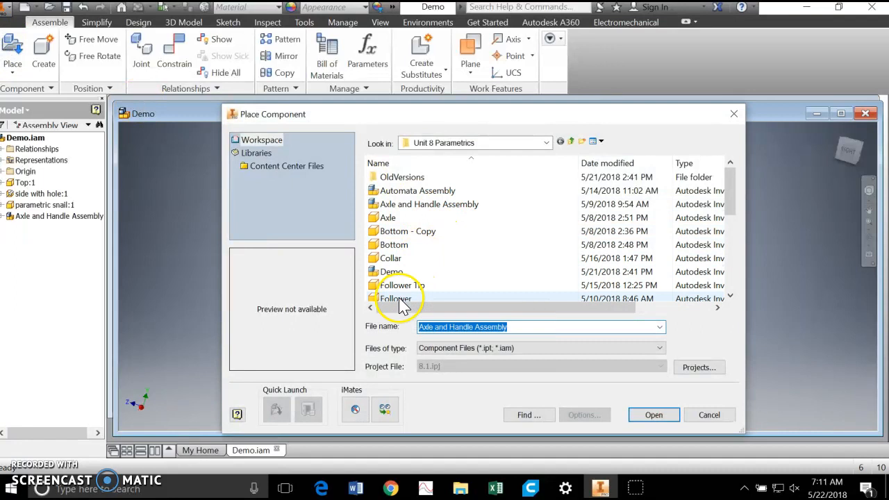
left_click(396, 298)
left_click(654, 414)
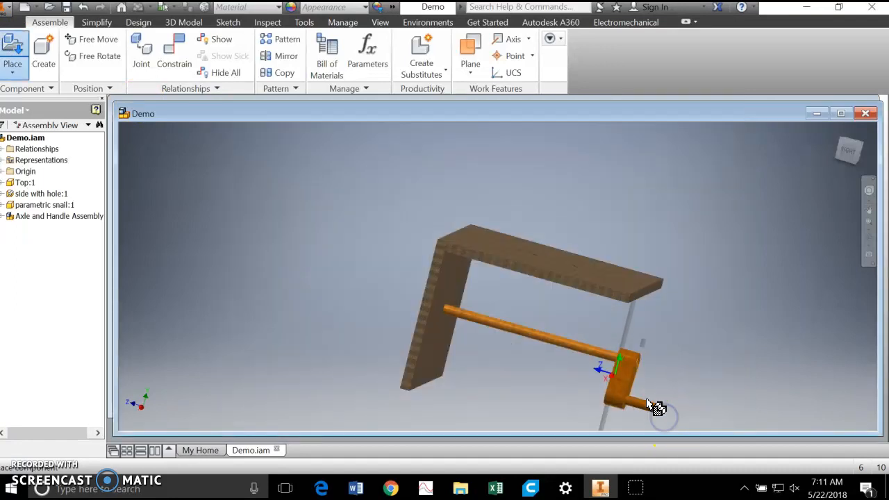
left_click(333, 222)
key("Escape")
left_click(395, 288)
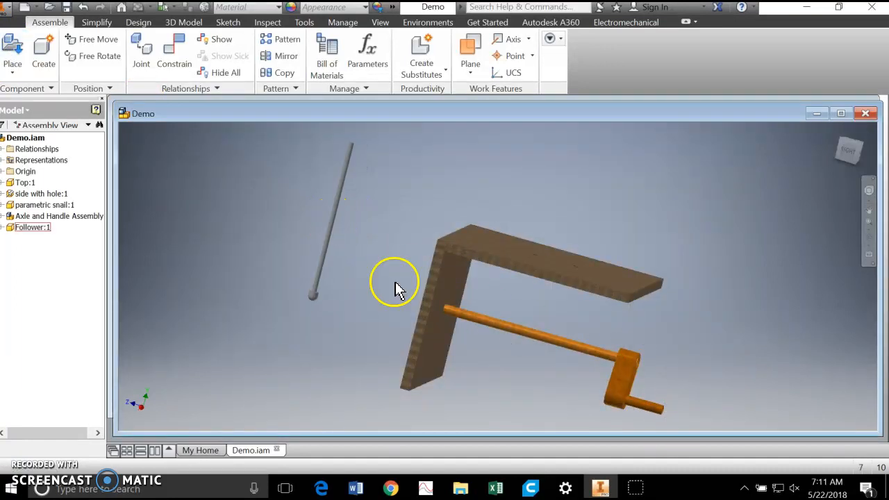
Apply a mate constraint between the follower rod's centreline and the centreline of the top board's hole nearer the crank.
middle_click_drag(756, 320, 679, 343, "shift")
left_click(496, 298)
left_click(669, 333)
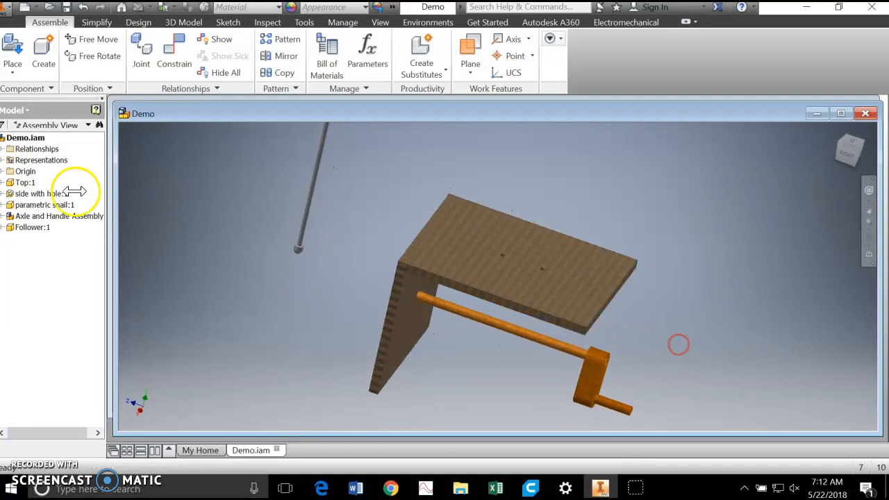
left_click(172, 68)
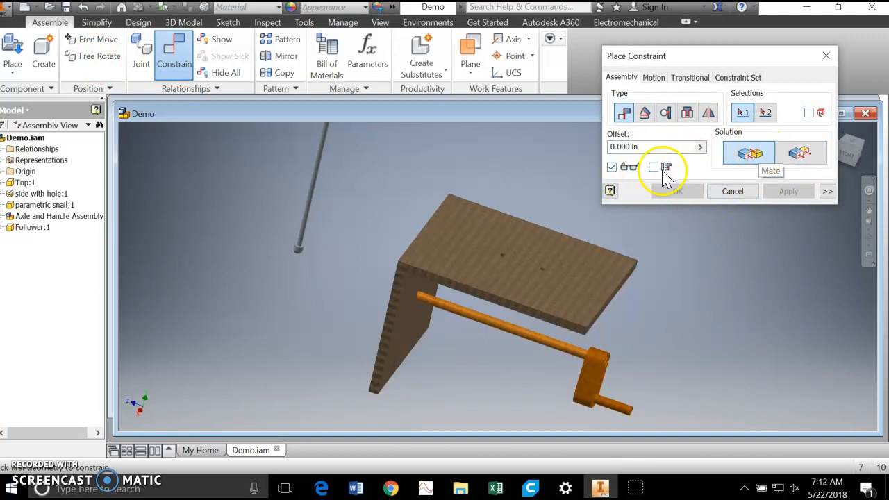
left_click(314, 184)
scroll(616, 327, "down", 5)
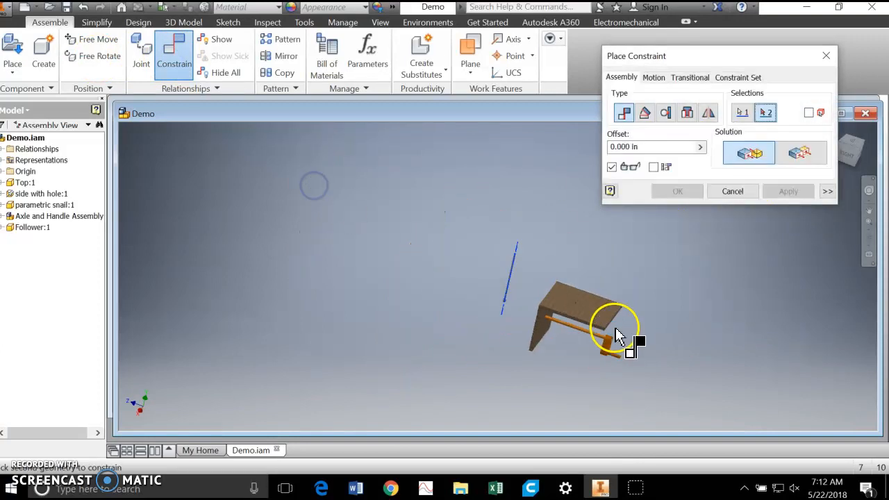
scroll(615, 327, "up", 5)
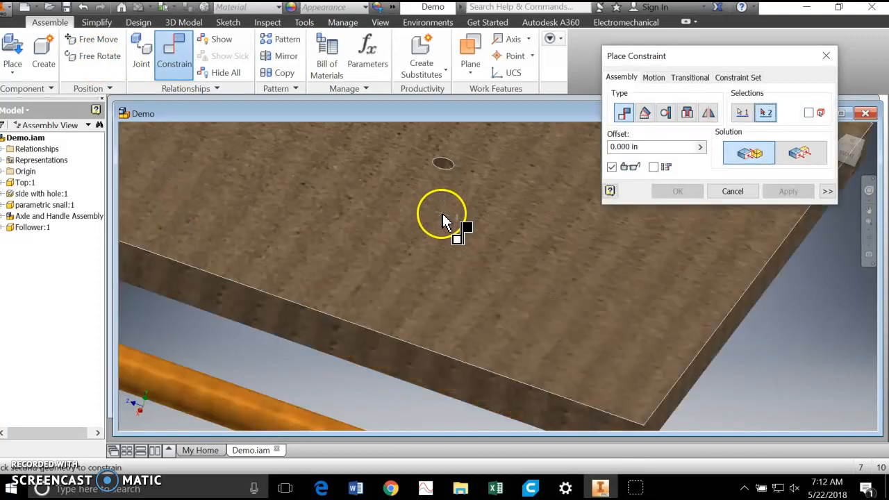
scroll(443, 214, "up", 4)
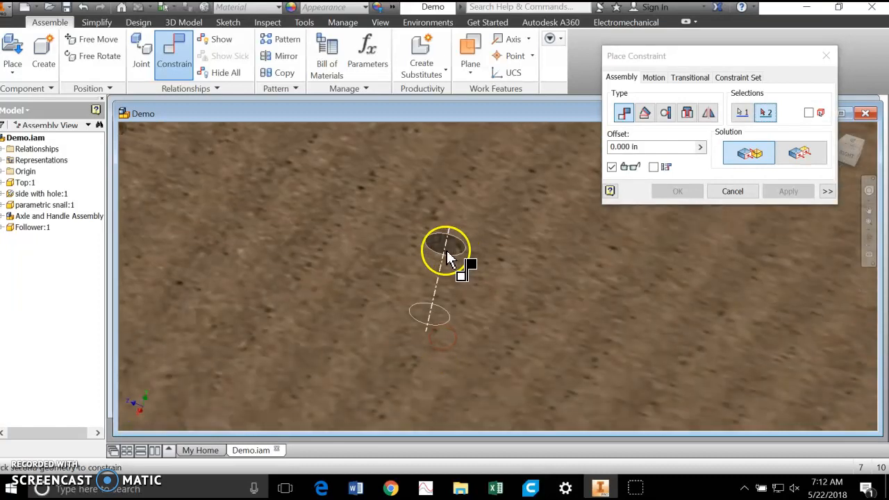
left_click(446, 248)
left_click(787, 191)
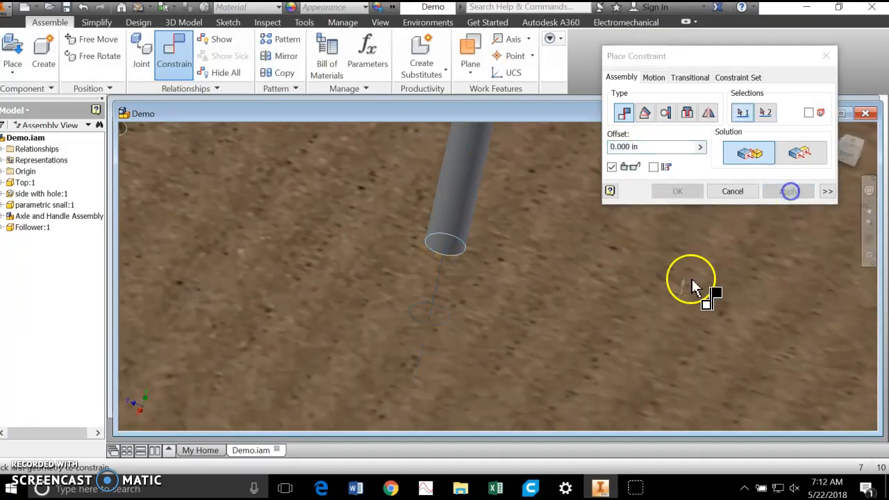
Slide the follower along its hole until its ball tip sits just below the top board, and finish placing constraints.
scroll(640, 347, "down", 5)
scroll(641, 348, "down", 3)
left_click(621, 307)
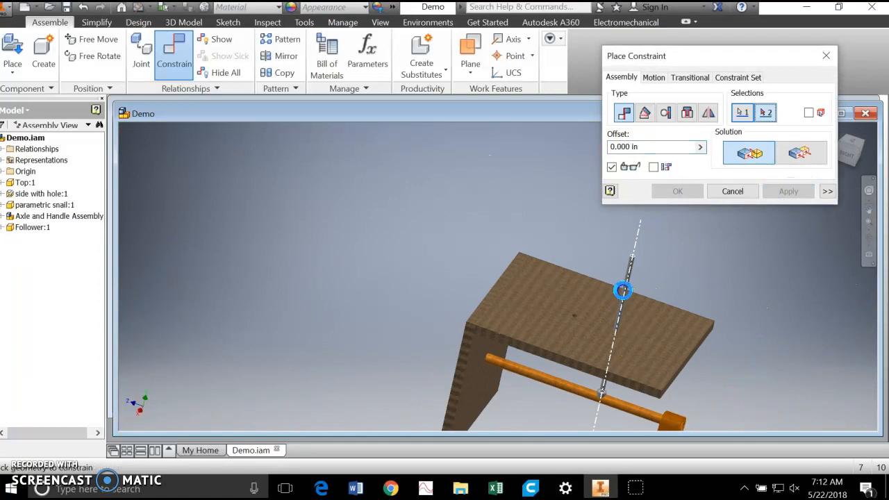
left_click(611, 323)
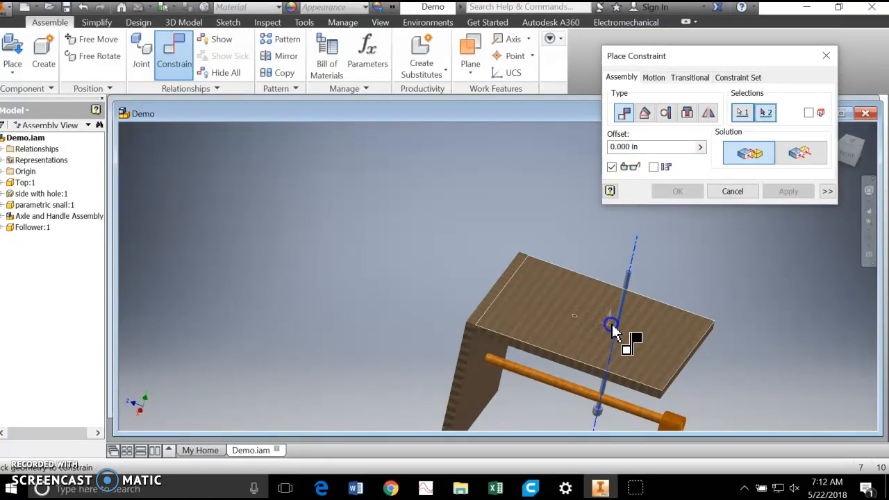
left_click_drag(608, 338, 661, 238)
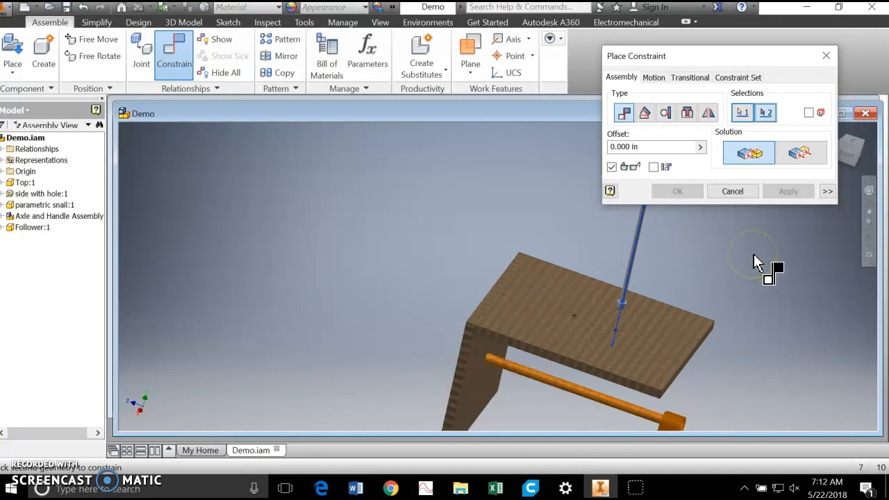
left_click(733, 196)
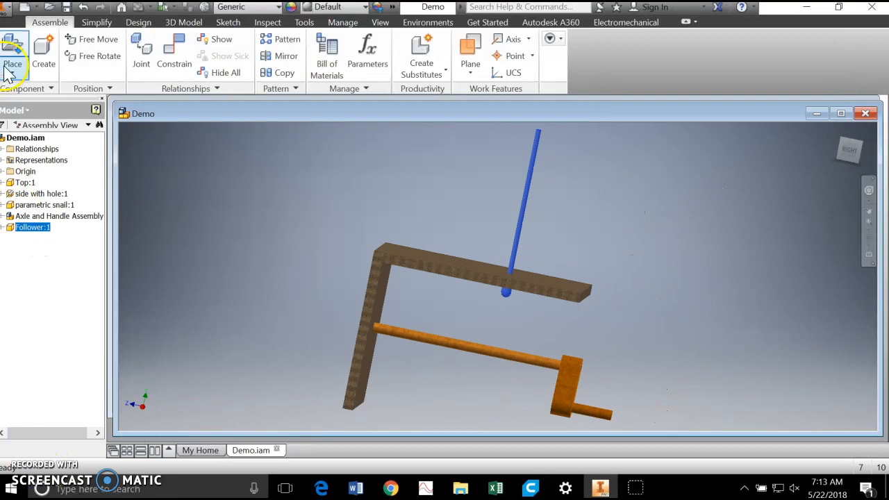
Place one hexagon parametric part from the Unit 8 Parametrics folder in the open space beside the frame's side board.
left_click(12, 50)
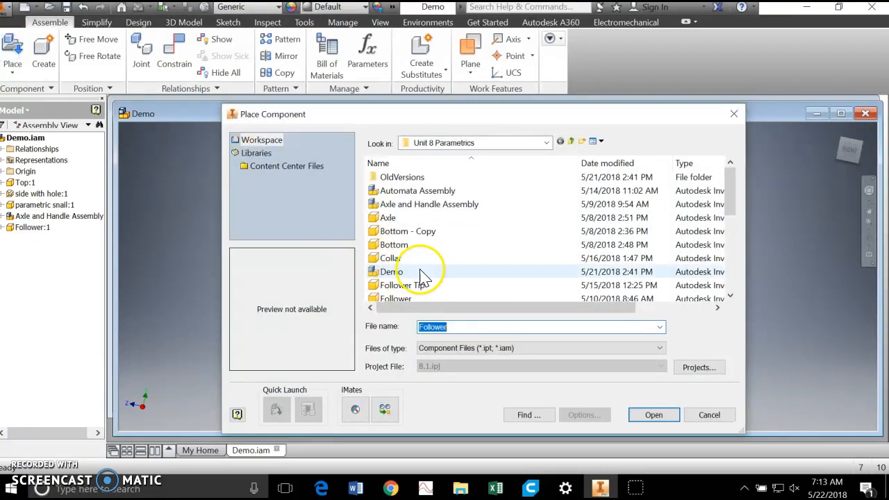
scroll(429, 257, "down", 2)
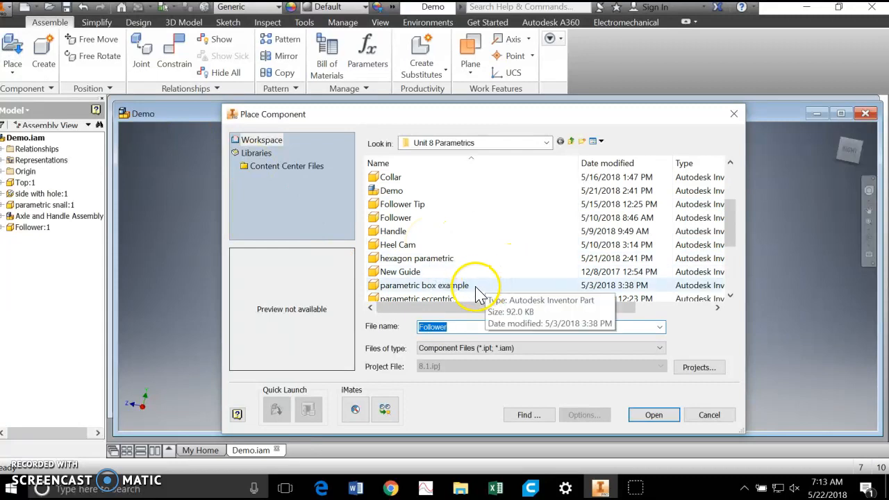
left_click(440, 267)
left_click(653, 414)
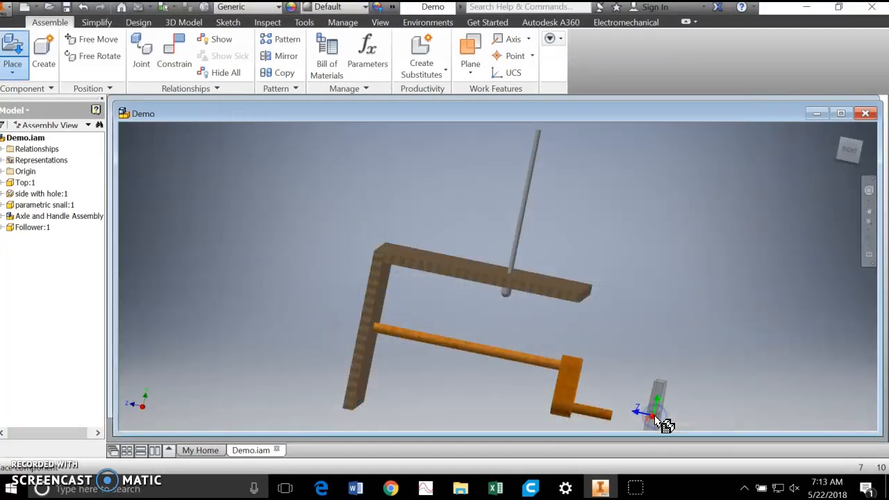
left_click(313, 275)
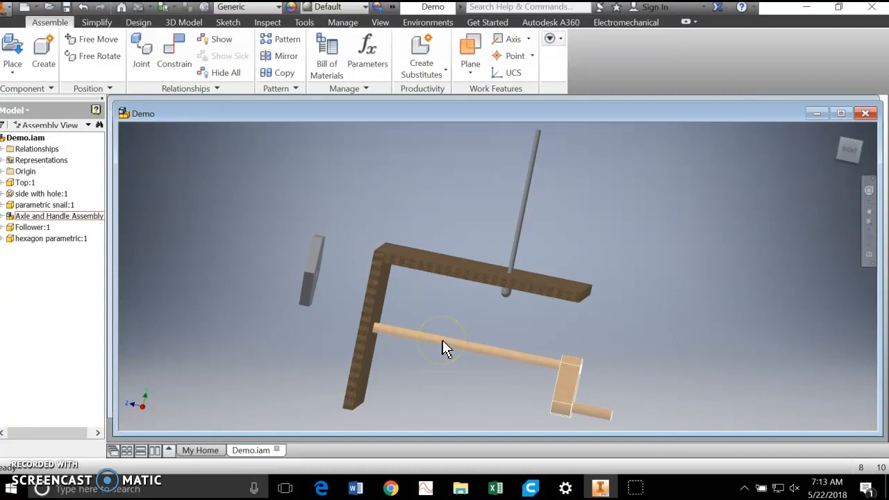
Mate the hexagon's hole centreline to the axle's centreline with zero offset, and slide the hexagon along the axle.
left_click(174, 57)
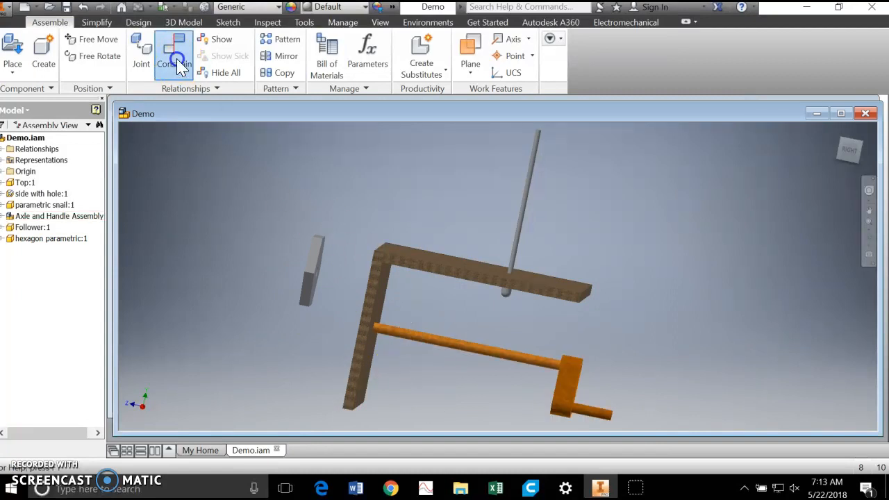
left_click(476, 355)
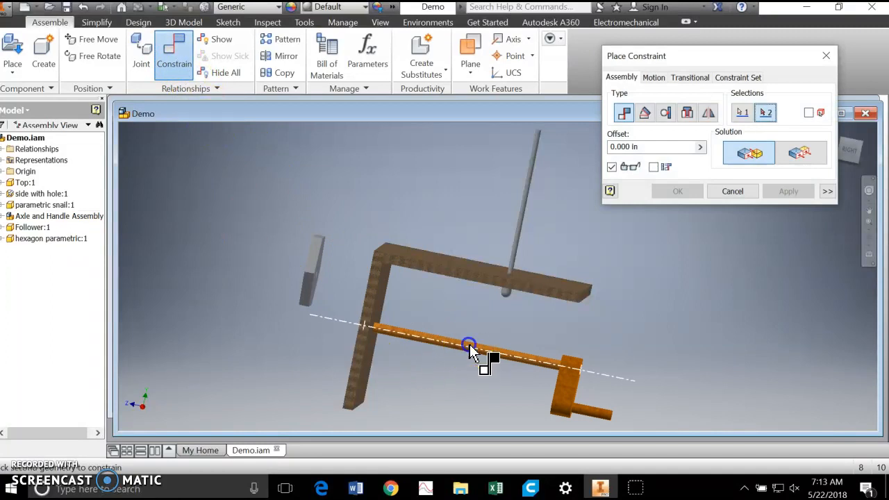
middle_click_drag(734, 339, 722, 344, "shift")
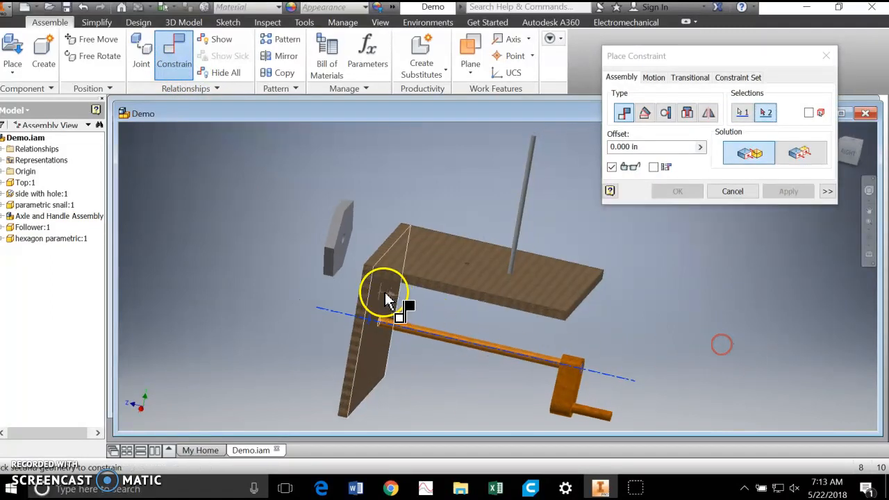
middle_click_drag(722, 379, 726, 355, "shift")
scroll(647, 333, "up", 2)
scroll(617, 300, "down", 4)
middle_click_drag(381, 189, 624, 393)
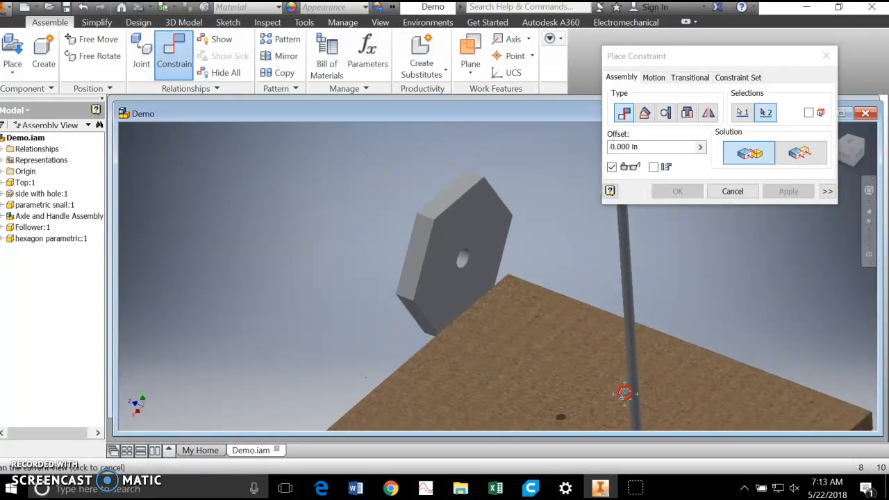
left_click(460, 258)
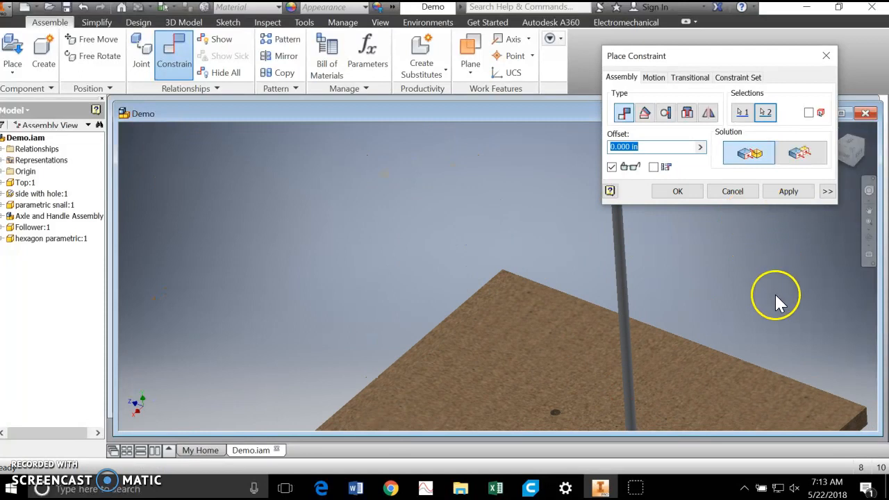
scroll(775, 295, "up", 4)
middle_click_drag(828, 376, 700, 330)
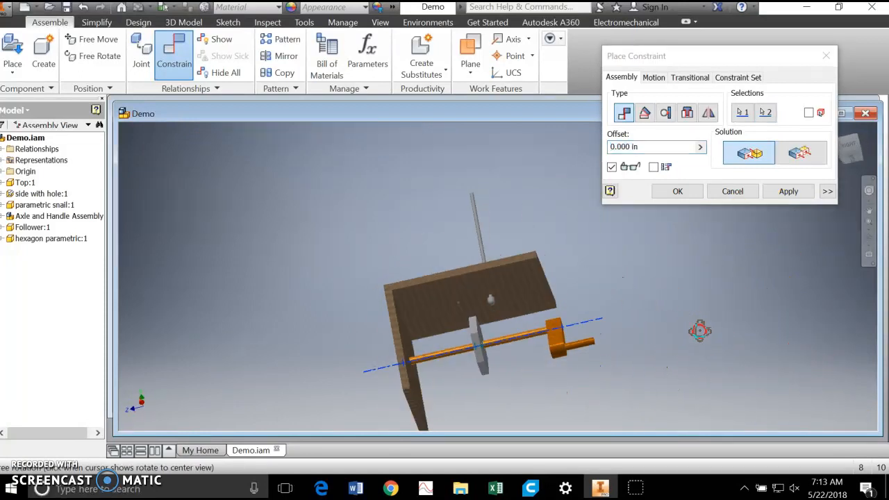
left_click(787, 192)
left_click_drag(480, 361, 521, 369)
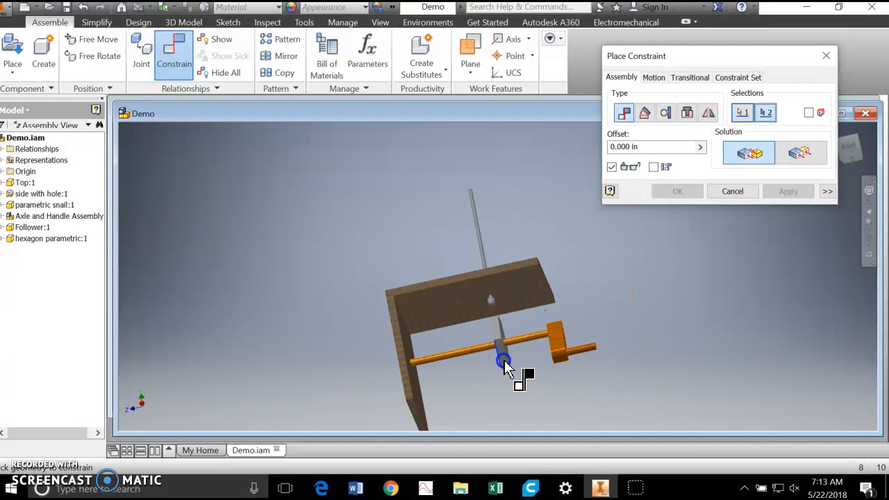
Mate the hexagon's XY origin plane to the Follower's XY origin plane with zero offset, and finish placing constraints.
mouse_move(748, 313)
middle_mouse_down("shift")
mouse_move(756, 336)
mouse_move(761, 322)
middle_mouse_up("shift")
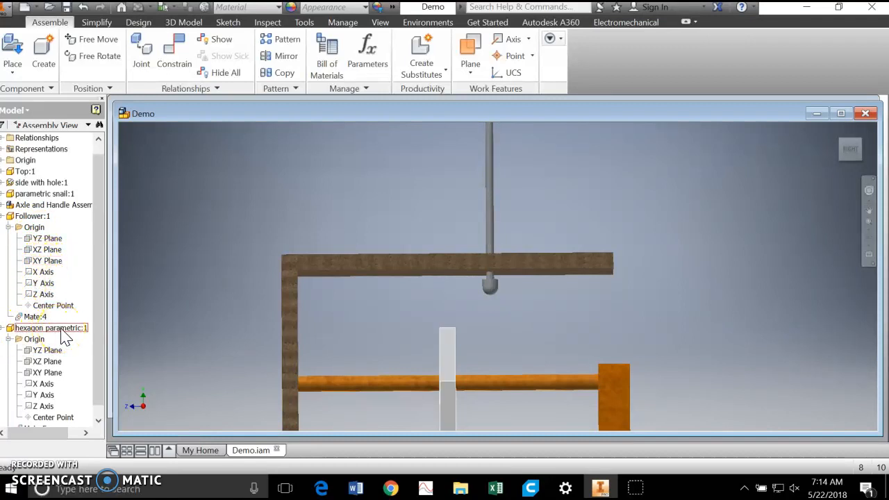
left_click(52, 352)
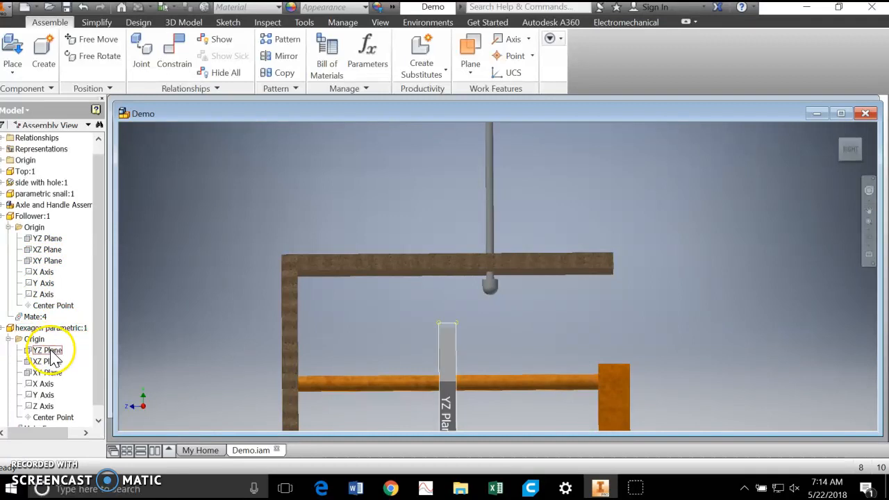
left_click(50, 373)
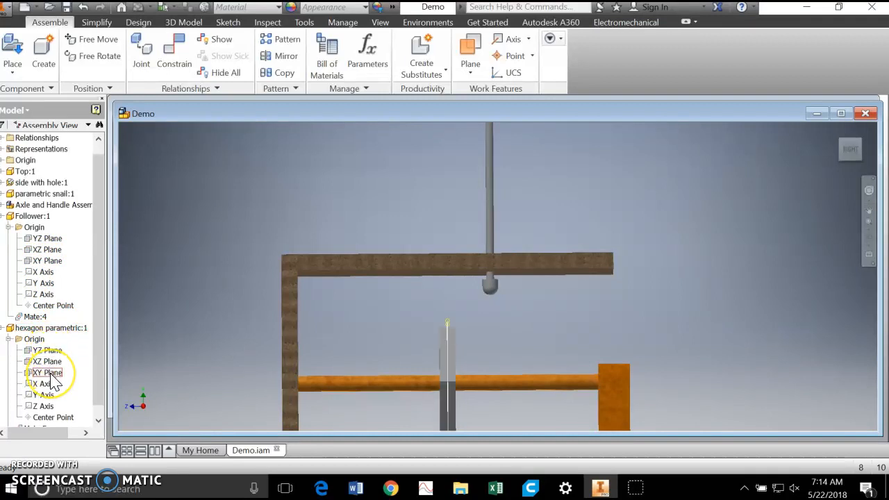
left_click(51, 374)
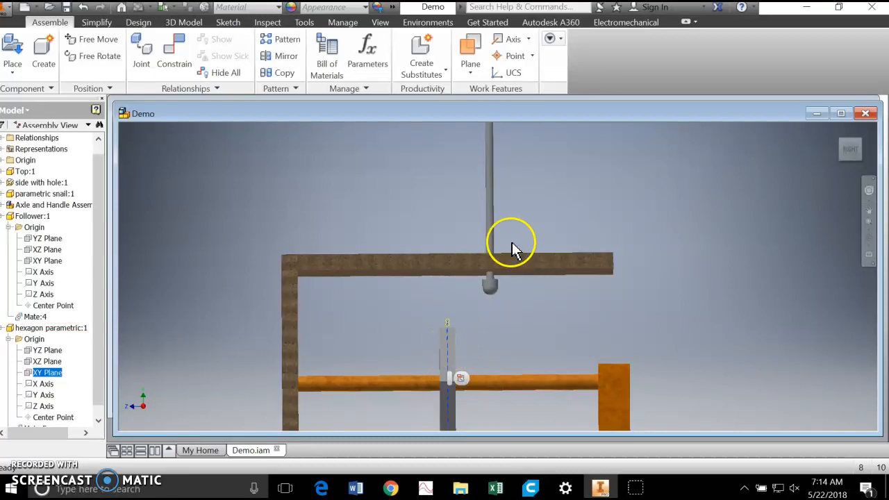
left_click(182, 57)
left_click(748, 154)
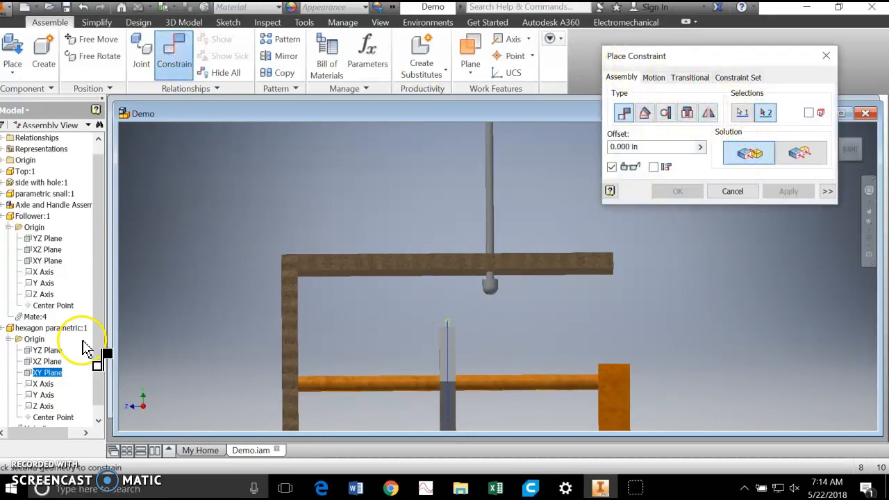
left_click(43, 264)
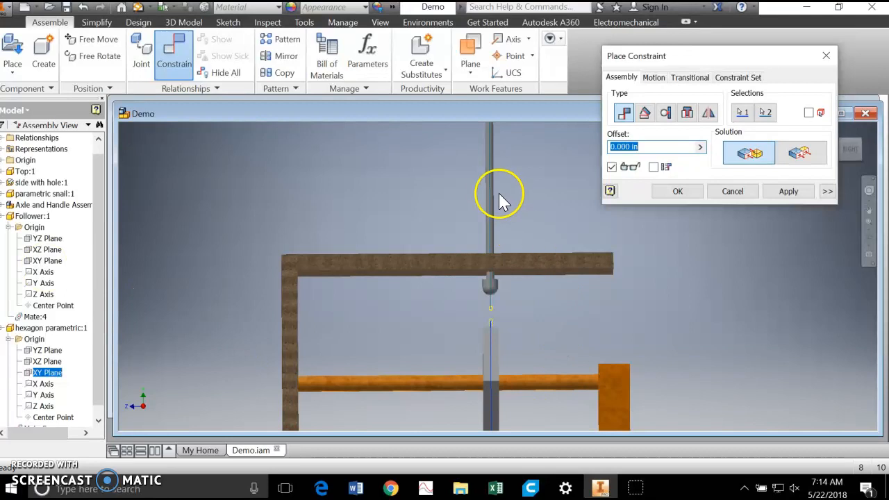
left_click(788, 193)
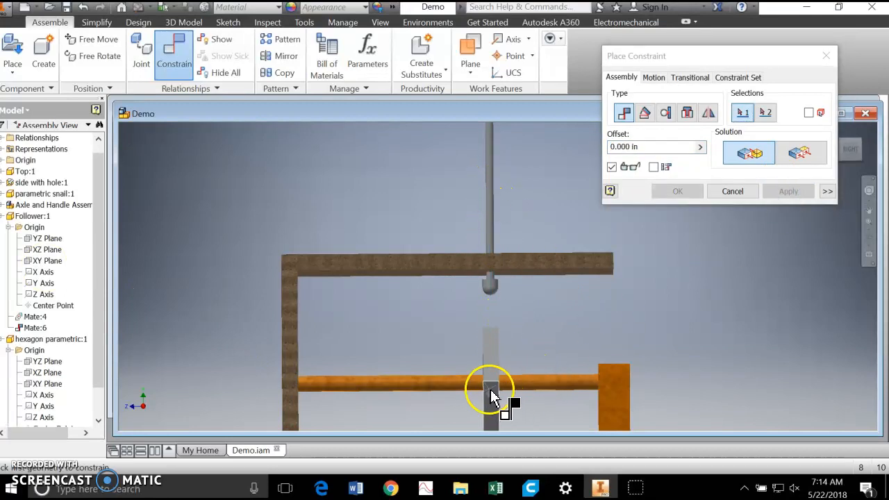
key("Escape")
Move the hexagon, follower and crank handle to check which motions the current constraints still allow.
left_click(492, 368)
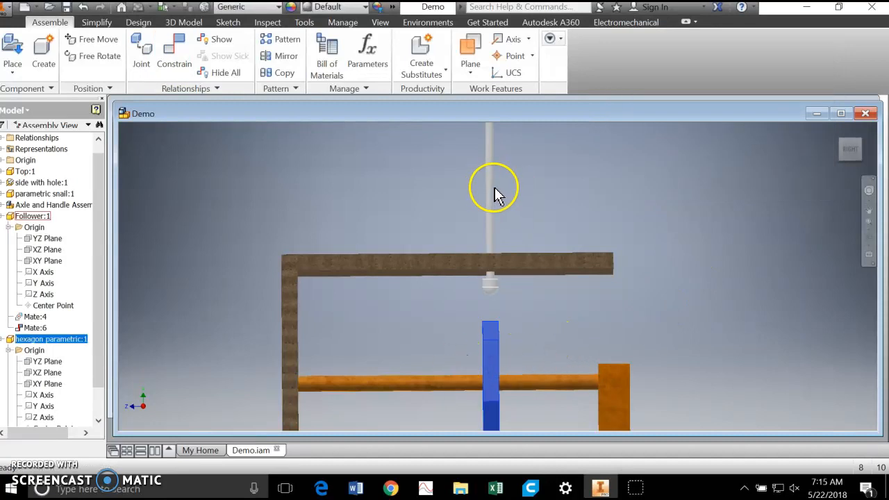
left_click_drag(491, 189, 504, 173)
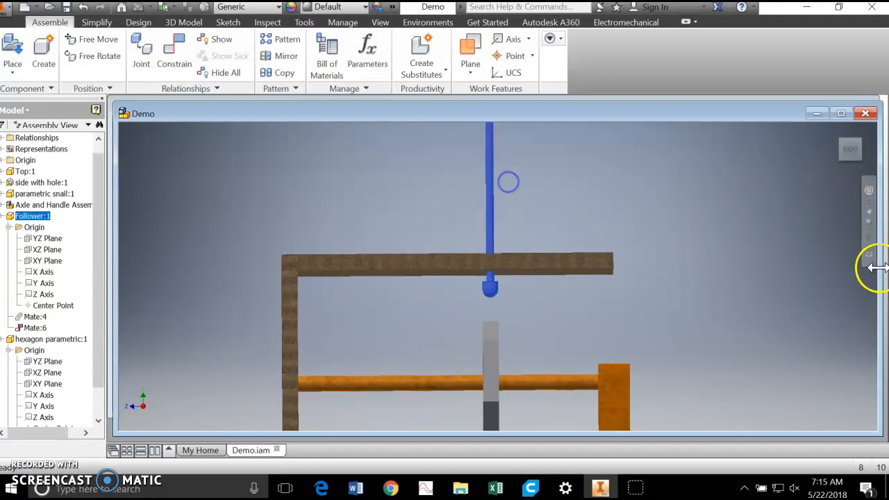
middle_click_drag(785, 336, 758, 329, "shift")
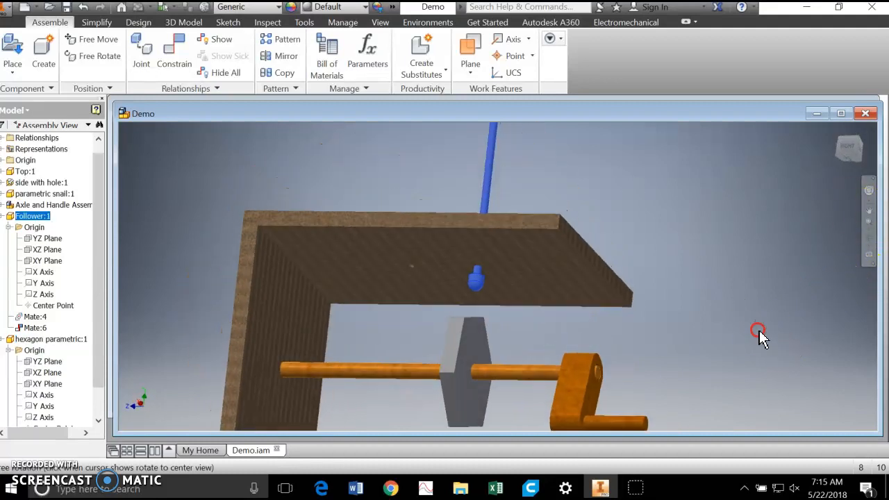
left_click_drag(650, 424, 651, 386)
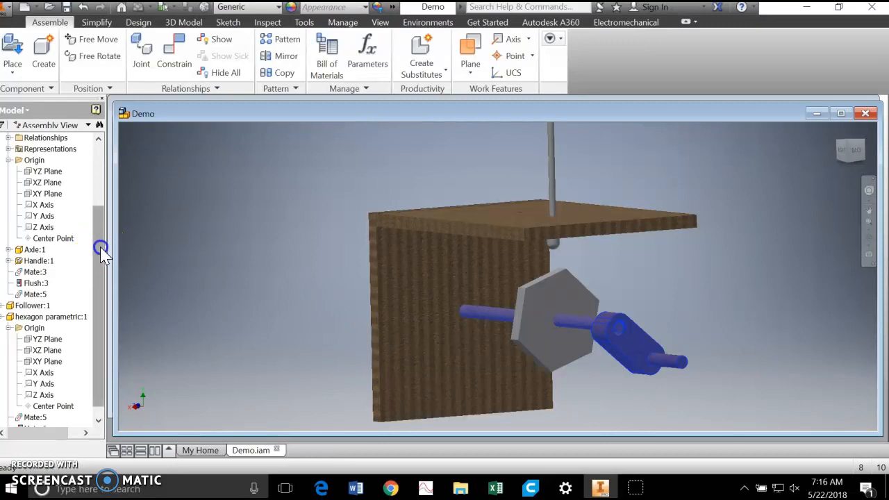
Apply an undirected angle constraint of 0.00 deg between the hexagon's XZ plane and the Axle and Handle Assembly's YZ plane.
left_click_drag(101, 254, 102, 241)
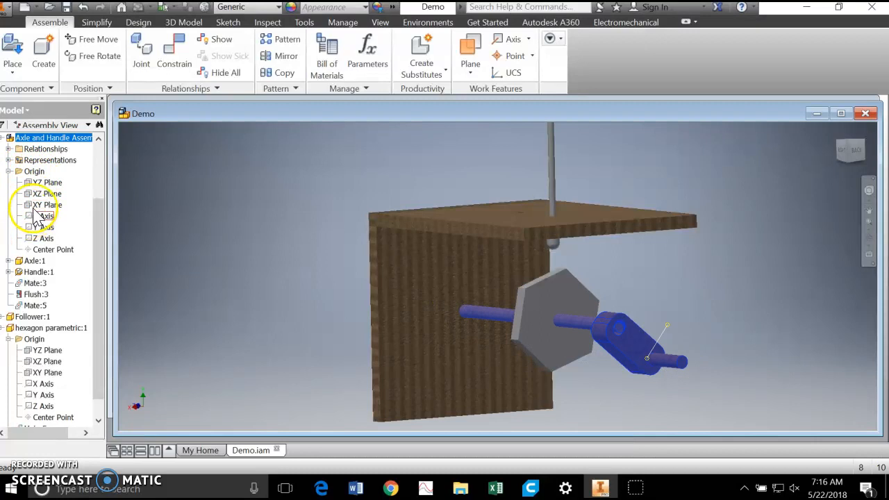
left_click(49, 182)
left_click_drag(103, 223, 104, 271)
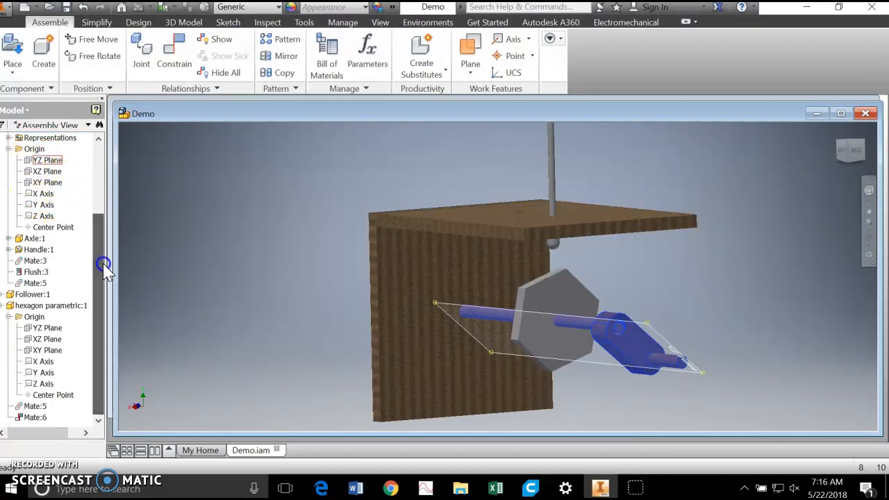
left_click(43, 328)
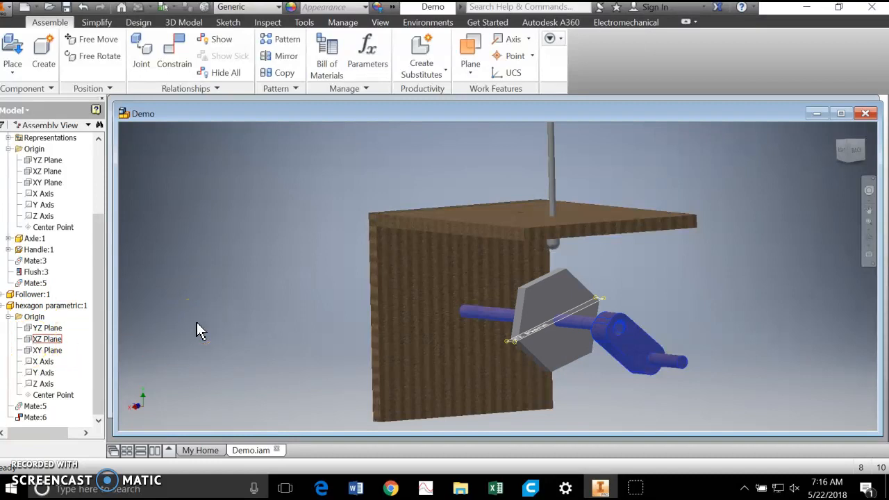
left_click(177, 57)
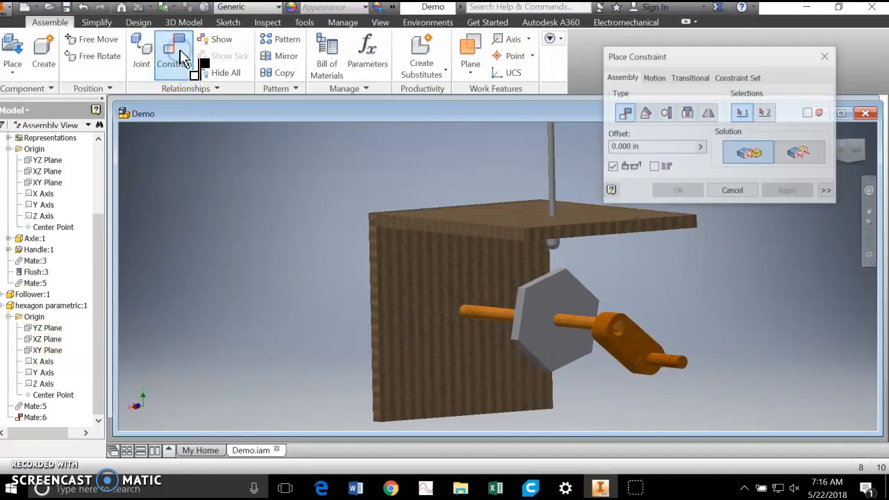
left_click(645, 113)
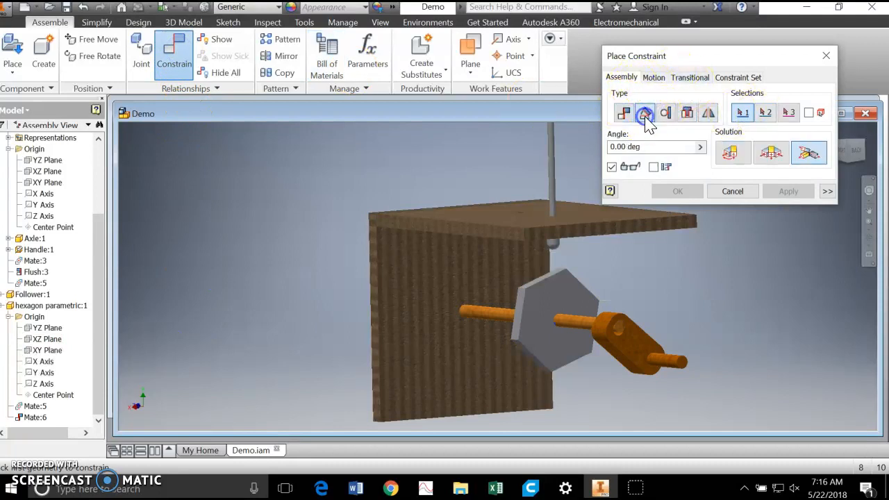
left_click(772, 153)
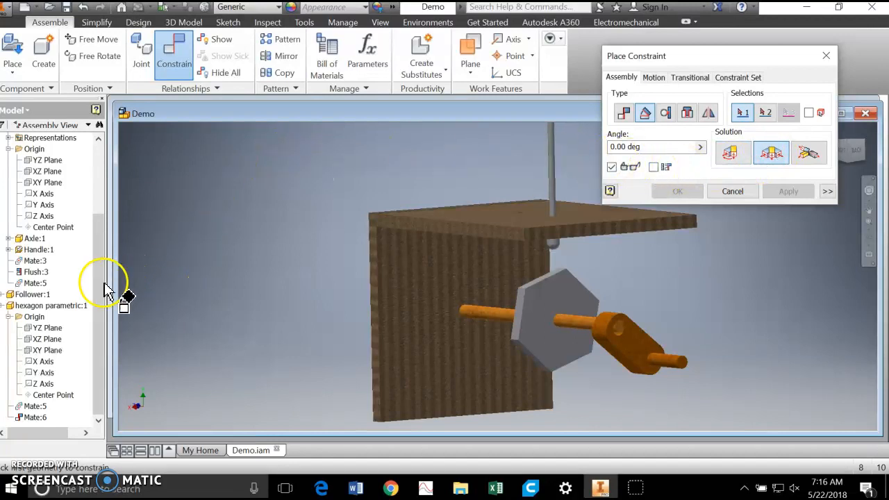
left_click(53, 340)
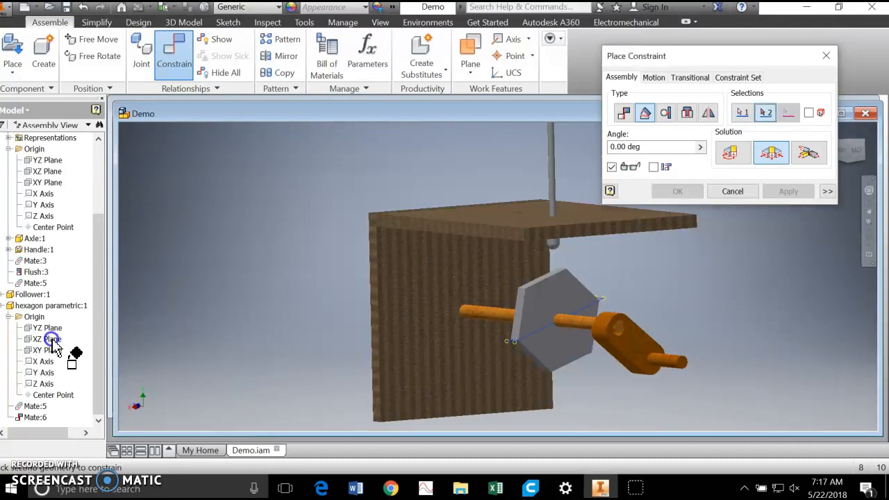
scroll(101, 312, "up", 1)
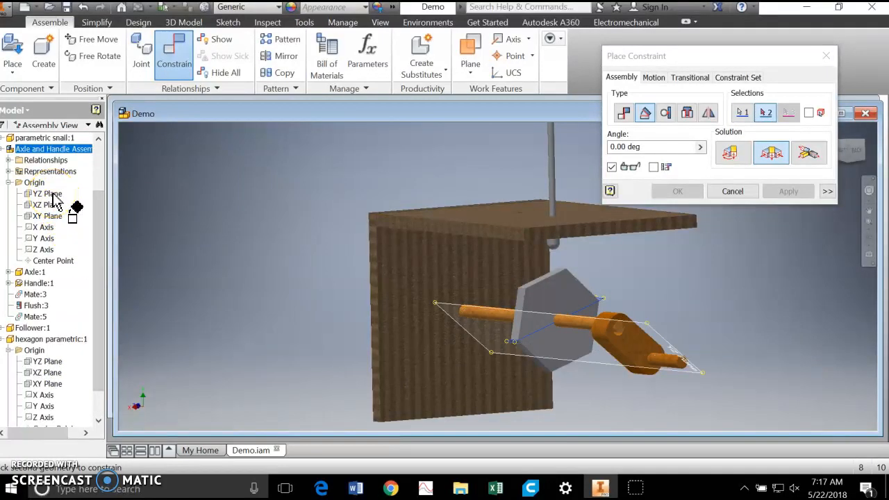
middle_click_drag(241, 288, 211, 286, "shift")
middle_click_drag(266, 300, 246, 301, "shift")
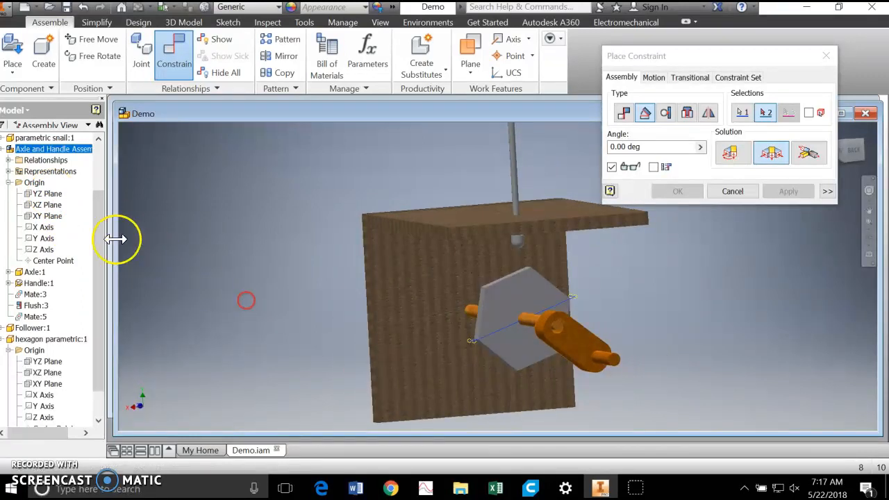
left_click(51, 195)
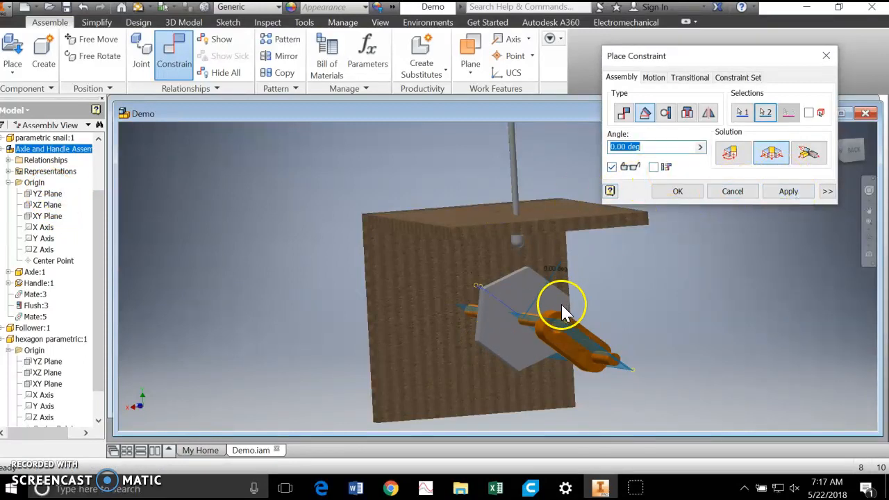
left_click(787, 191)
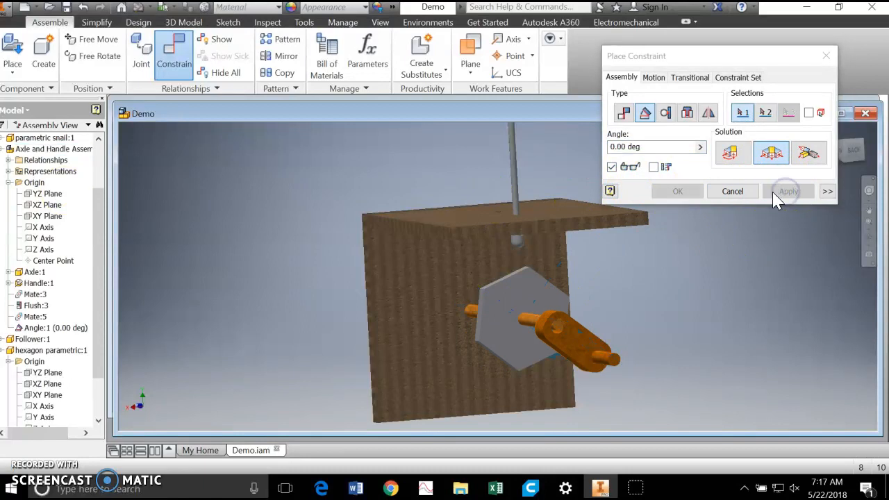
key("Escape")
Turn the crank handle and view the mechanism from another side to check how the hexagon follows the axle.
left_click_drag(620, 367, 575, 345)
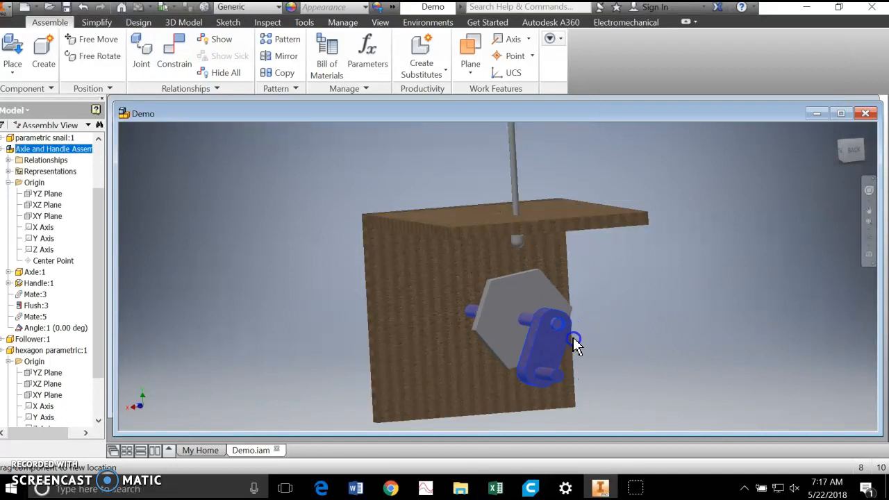
middle_click_drag(748, 377, 792, 373, "shift")
left_click_drag(660, 387, 684, 382)
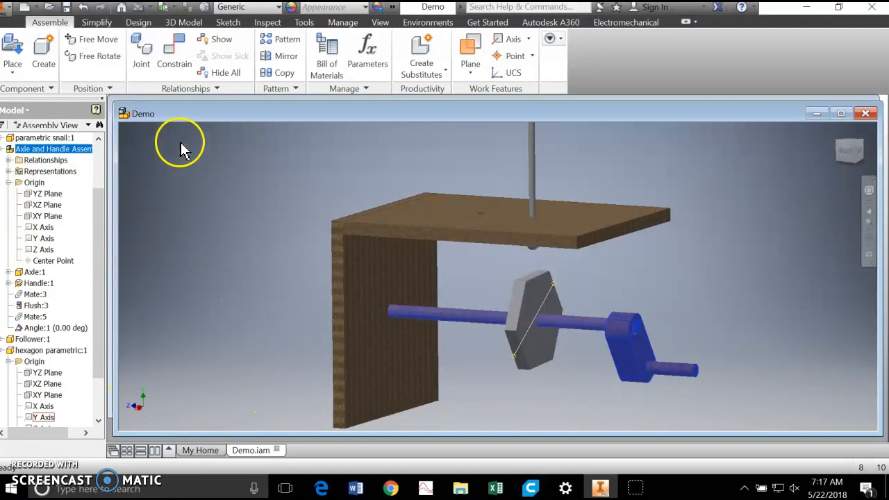
Apply a transitional constraint between the Follower's rounded lower end and the hexagon's outer edge face.
left_click(187, 53)
left_click(699, 78)
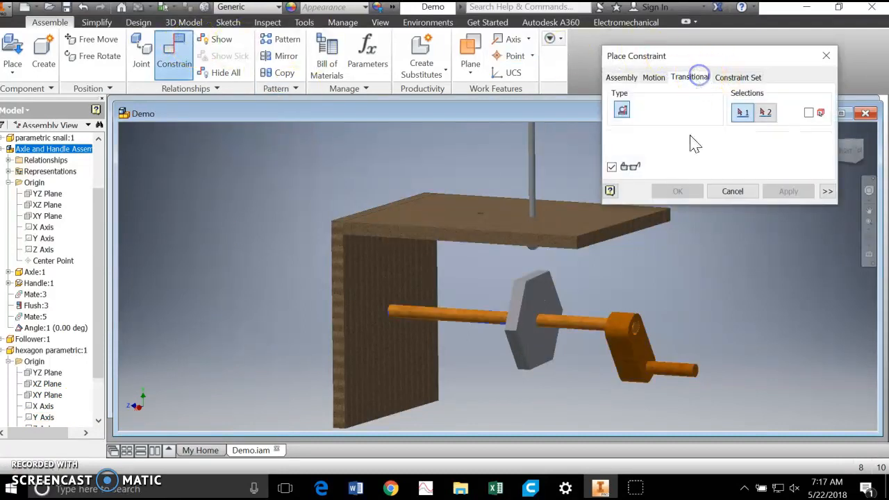
middle_click_drag(731, 289, 743, 280, "shift")
scroll(575, 279, "up", 3)
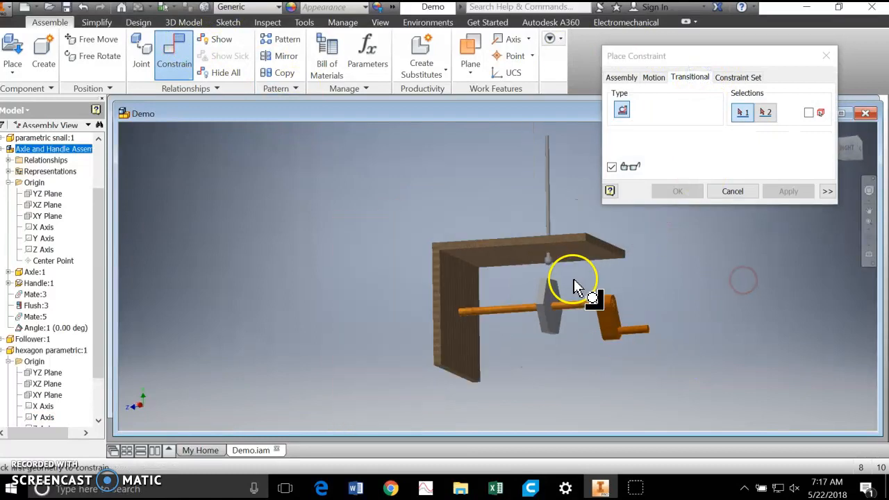
scroll(574, 280, "down", 6)
left_click(485, 220)
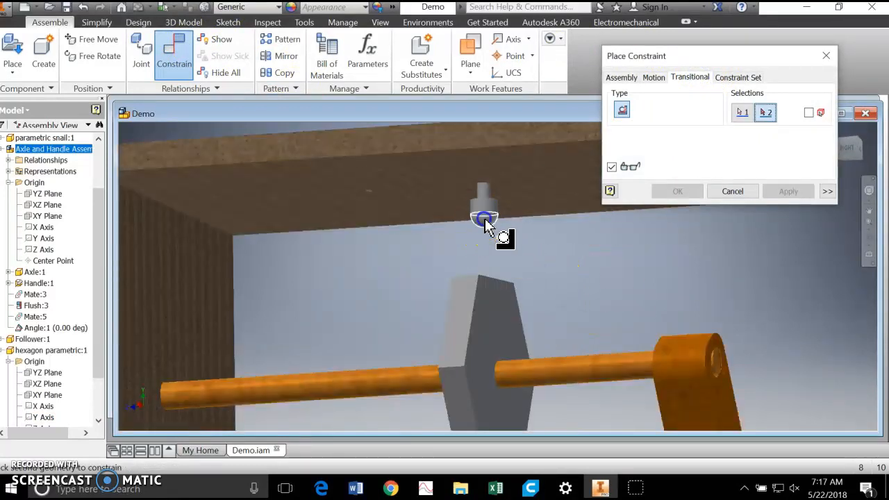
left_click(464, 318)
left_click(803, 197)
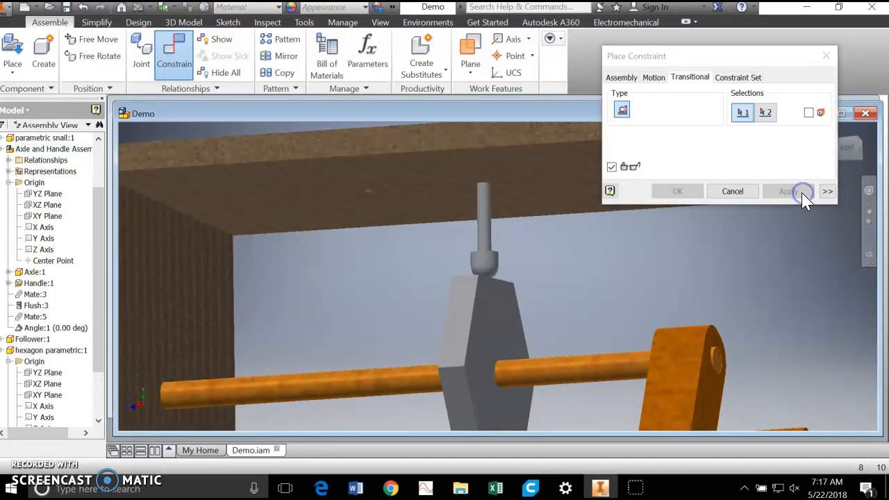
Turn the crank handle and view the mechanism from another side to check how the Follower rides on the hexagon.
scroll(757, 311, "up", 3)
middle_click_drag(758, 311, 615, 250)
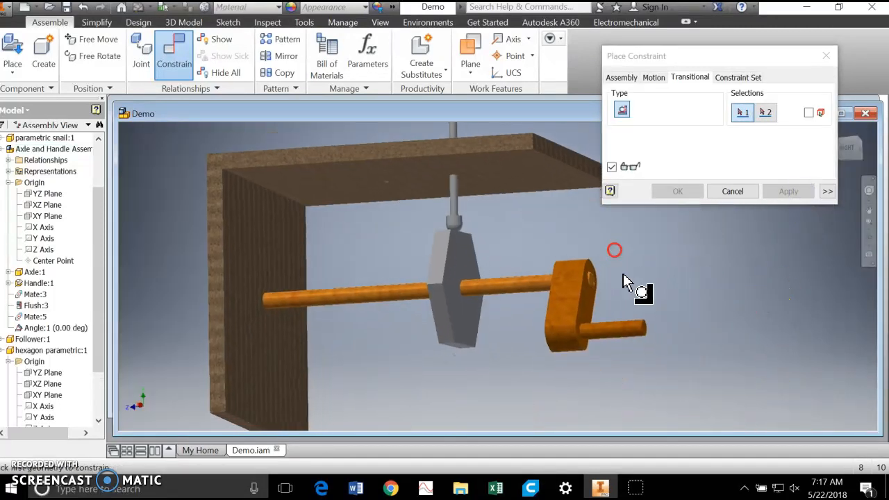
middle_click_drag(698, 328, 682, 331, "shift")
left_click_drag(520, 369, 574, 291)
scroll(574, 305, "up", 3)
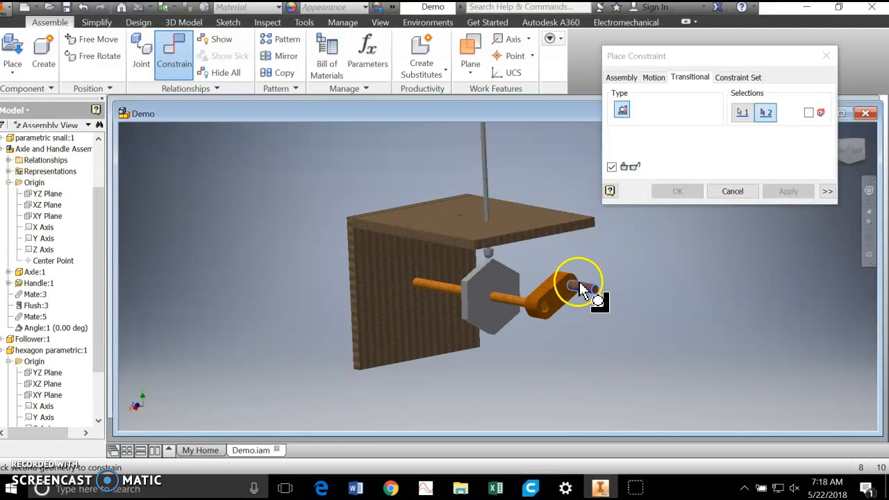
mouse_move(584, 289)
left_mouse_down()
mouse_move(572, 287)
mouse_move(531, 325)
mouse_move(552, 268)
mouse_move(565, 307)
mouse_move(530, 294)
mouse_move(549, 238)
mouse_move(577, 300)
mouse_move(501, 300)
mouse_move(531, 242)
mouse_move(570, 257)
mouse_move(549, 319)
mouse_move(571, 300)
left_mouse_up()
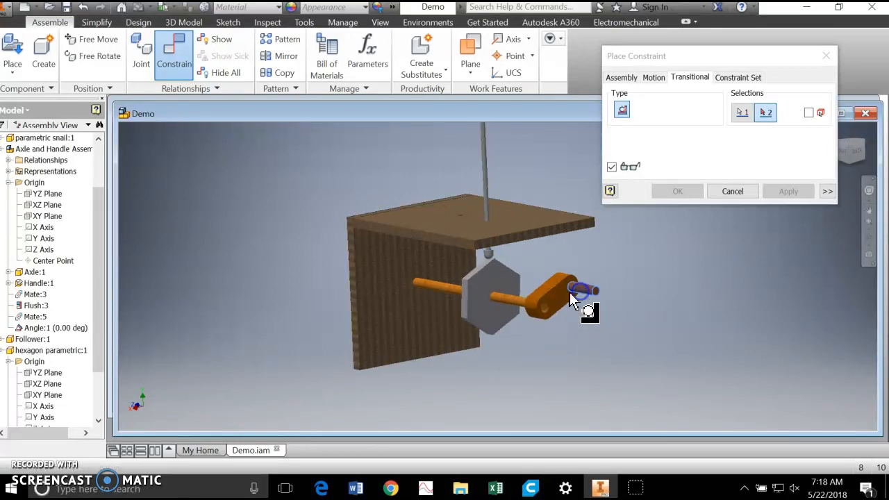
Finish placing constraints and turn the crank handle again to test the motion of the hexagon and Follower.
left_click(290, 323)
left_click(452, 379)
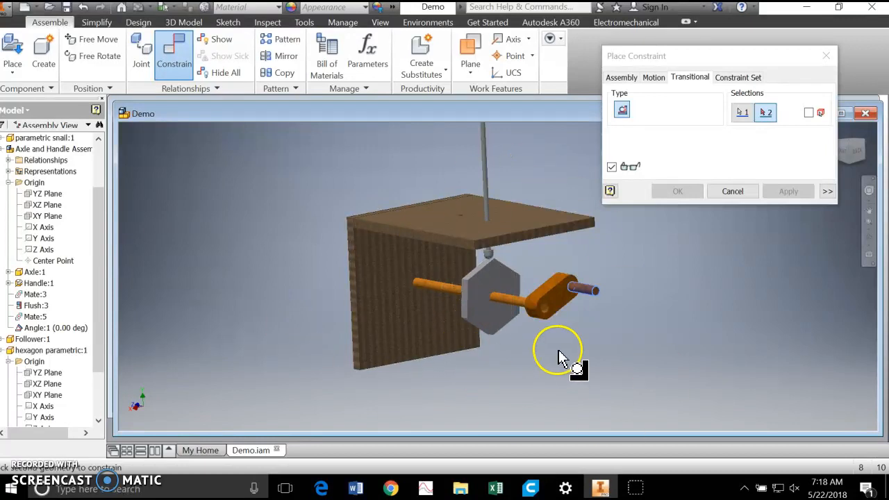
key("Escape")
middle_click_drag(506, 407, 529, 393, "shift")
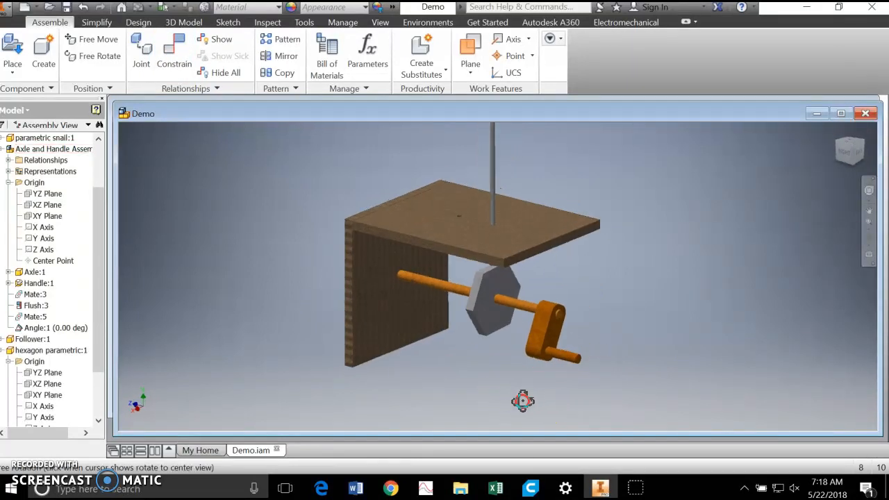
left_click(582, 285)
left_click_drag(584, 287, 362, 323)
Ground the Axle and Handle Assembly and try to turn the crank handle.
right_click(362, 323)
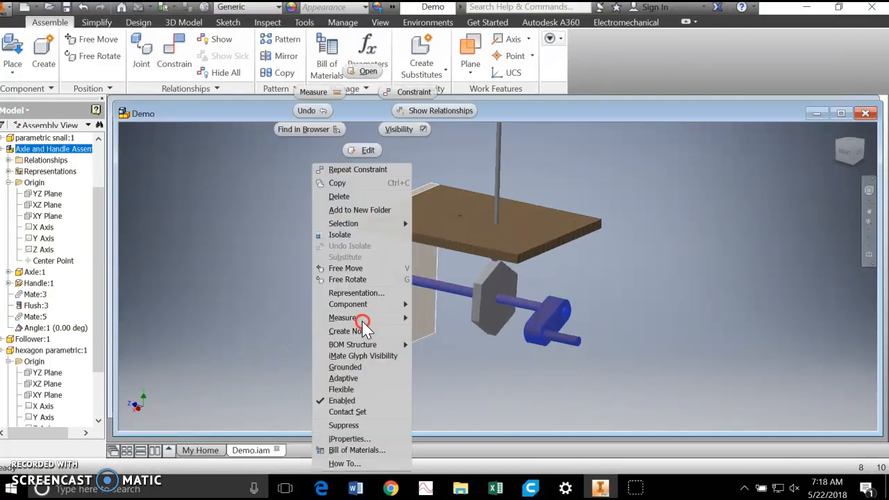
left_click(353, 368)
left_click_drag(578, 342, 599, 352)
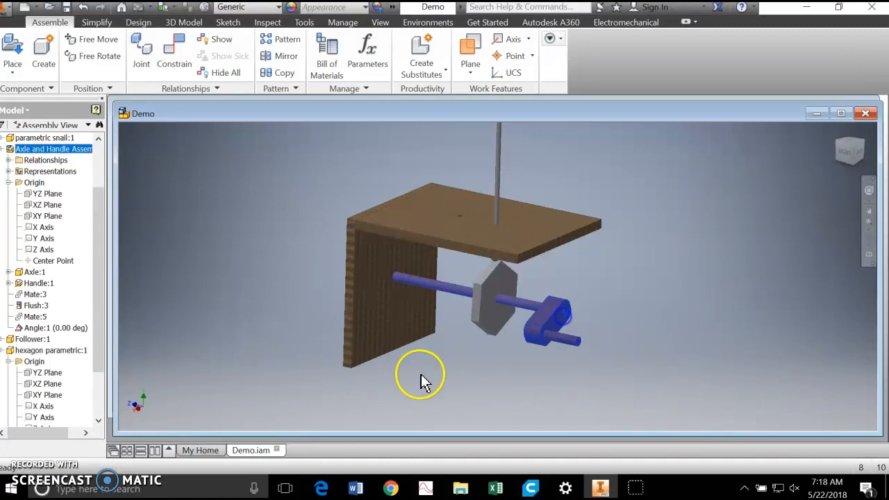
Inspect the vertical side panel, clear the selection and test the crank handle's movement once more.
left_click(356, 422)
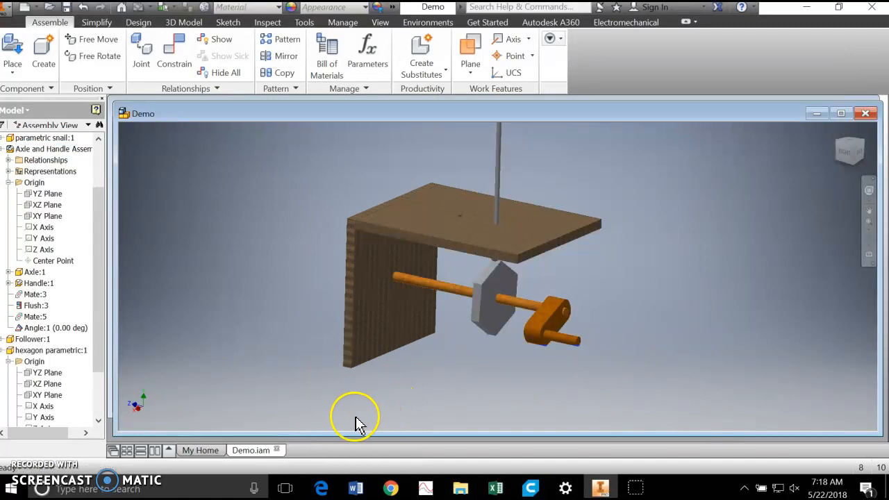
right_click(362, 343)
left_click(362, 209)
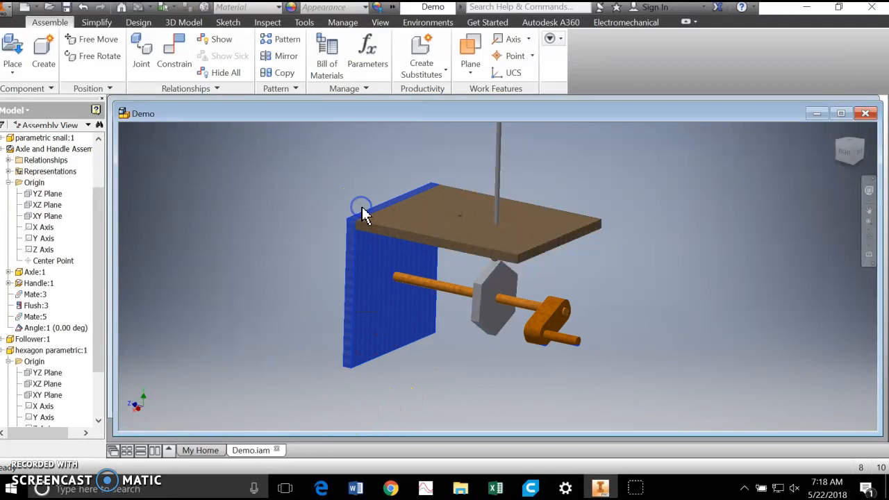
left_click(537, 391)
left_click_drag(578, 341, 585, 294)
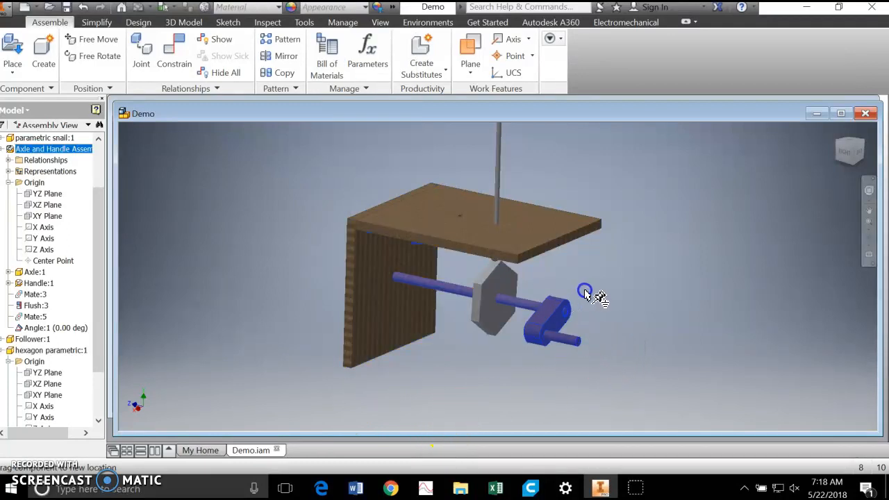